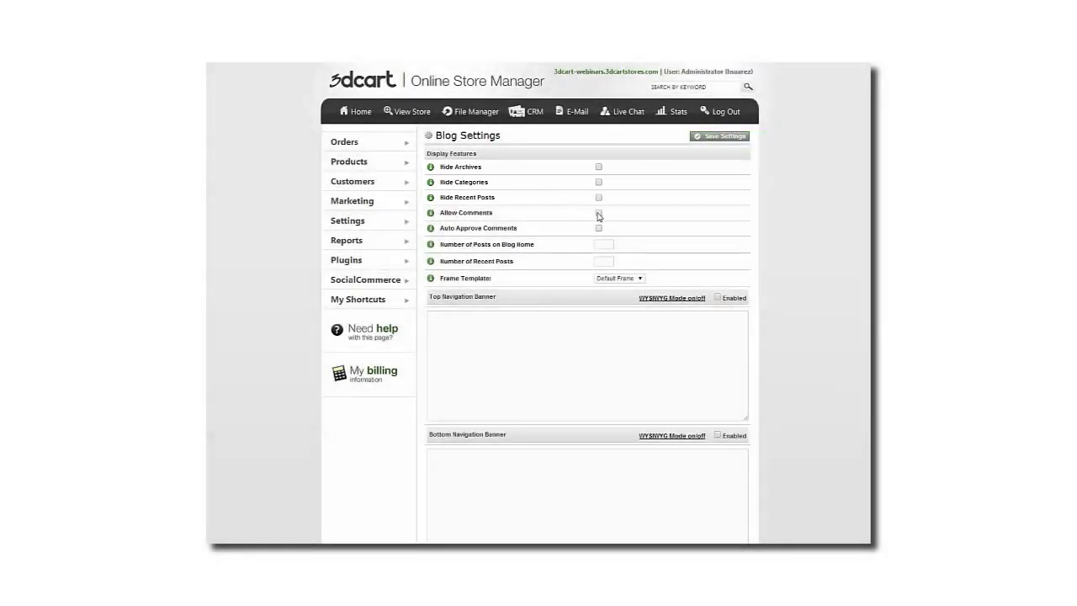
# Allow comments on the blog and save the blog settings.
pyautogui.click(599, 214)
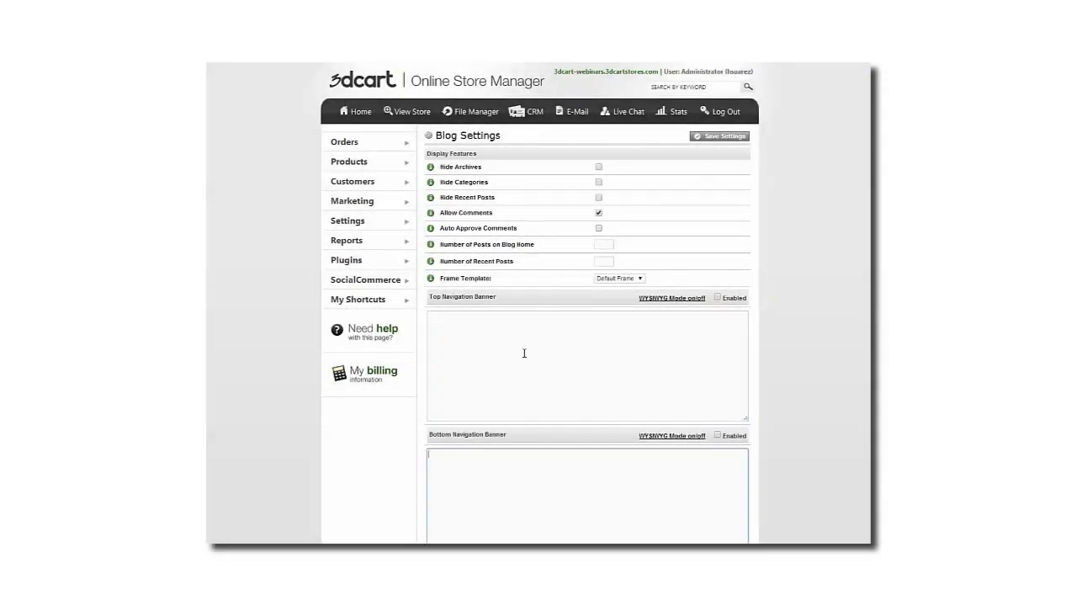
pyautogui.click(490, 468)
pyautogui.click(495, 367)
pyautogui.click(502, 460)
pyautogui.click(345, 488)
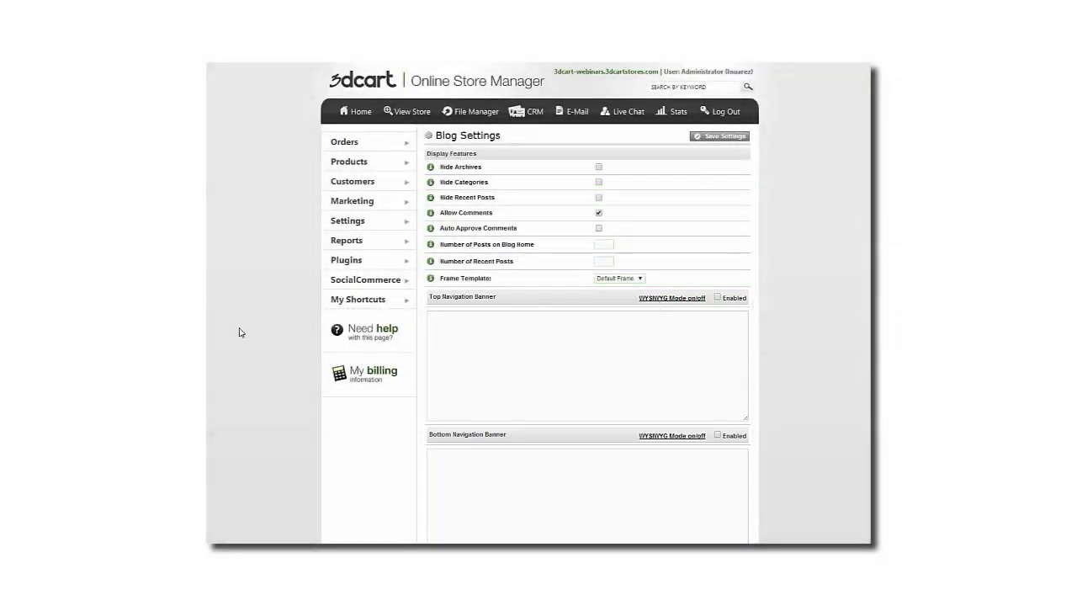
pyautogui.moveTo(332, 286)
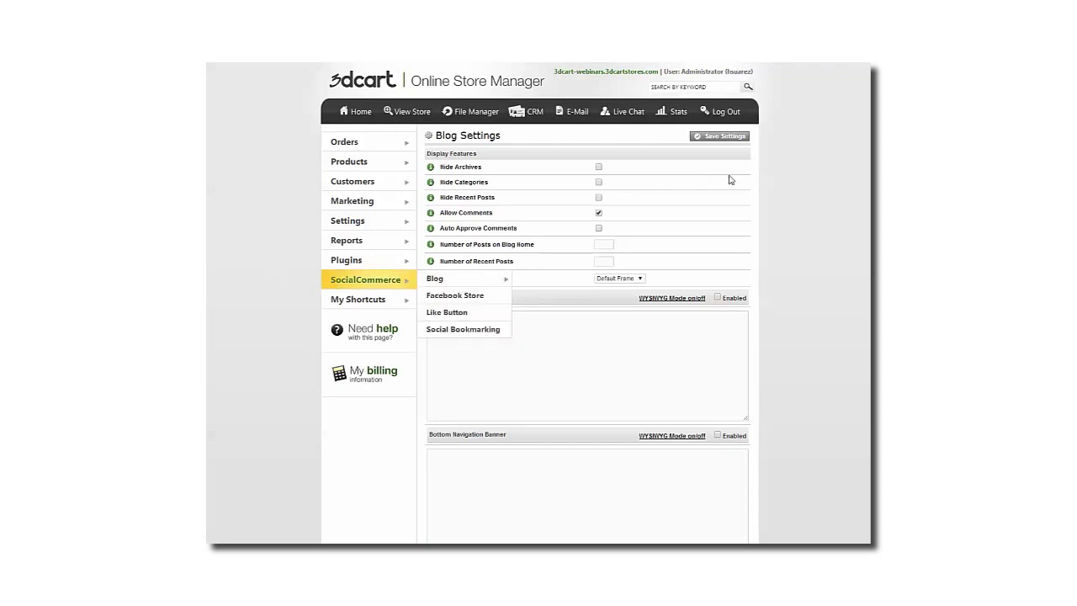
pyautogui.click(705, 143)
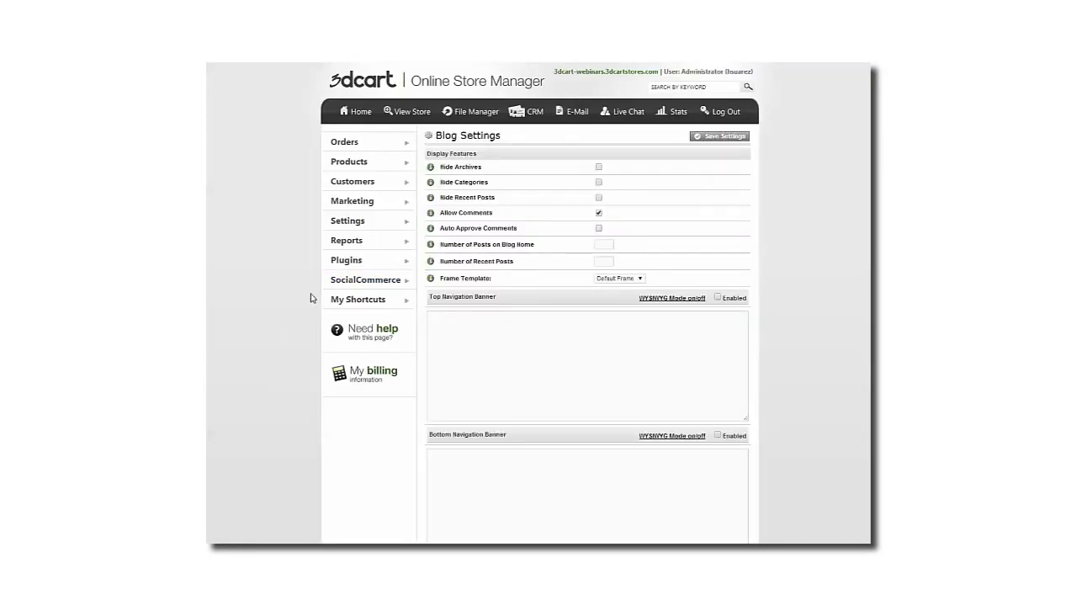
# Add a new blog category named "test".
pyautogui.moveTo(341, 284)
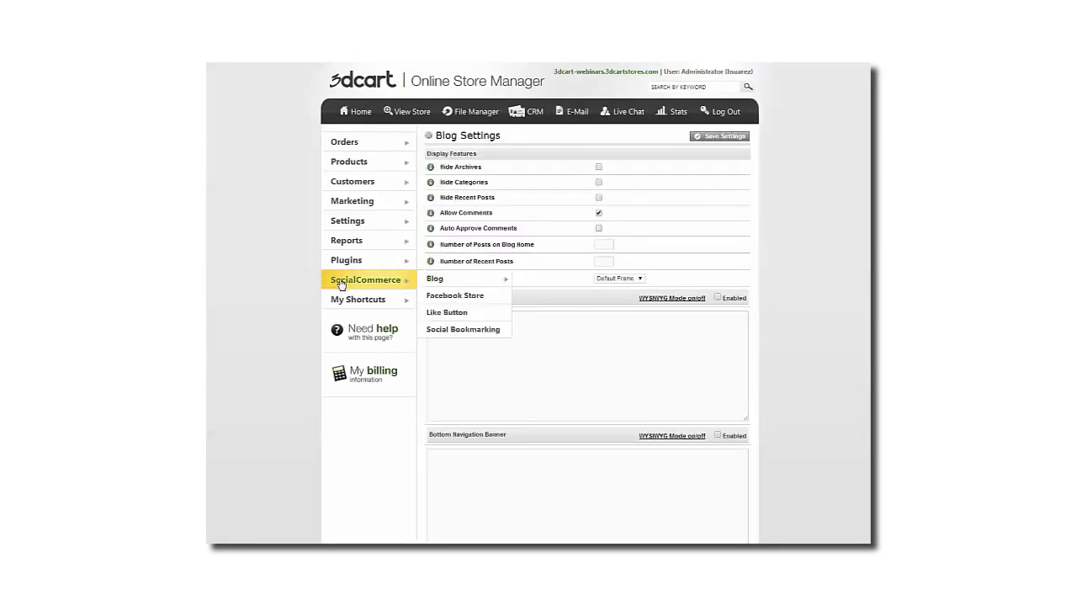
pyautogui.moveTo(444, 280)
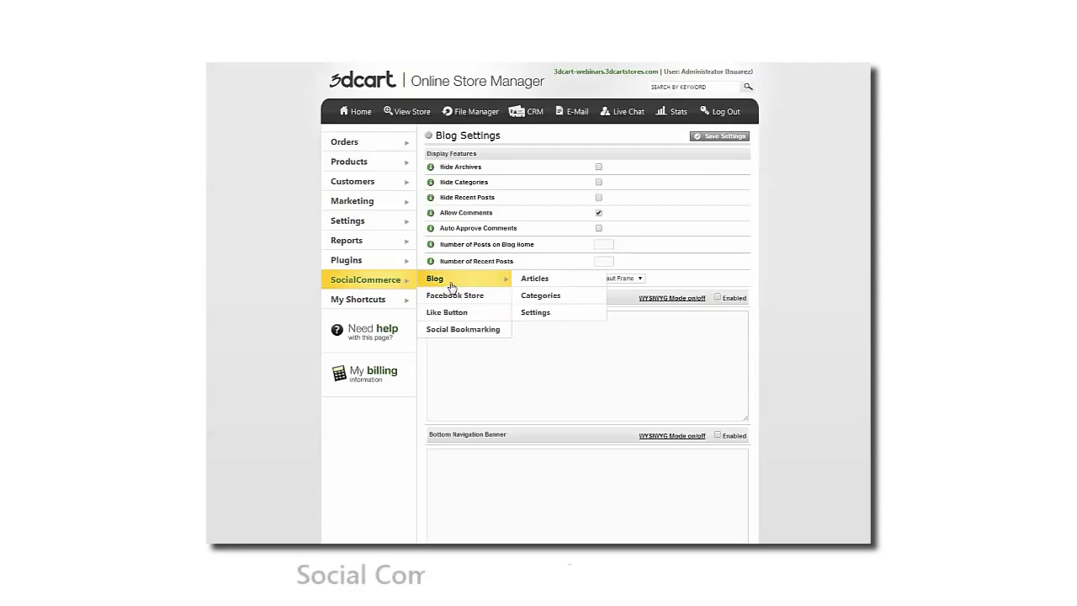
pyautogui.click(552, 301)
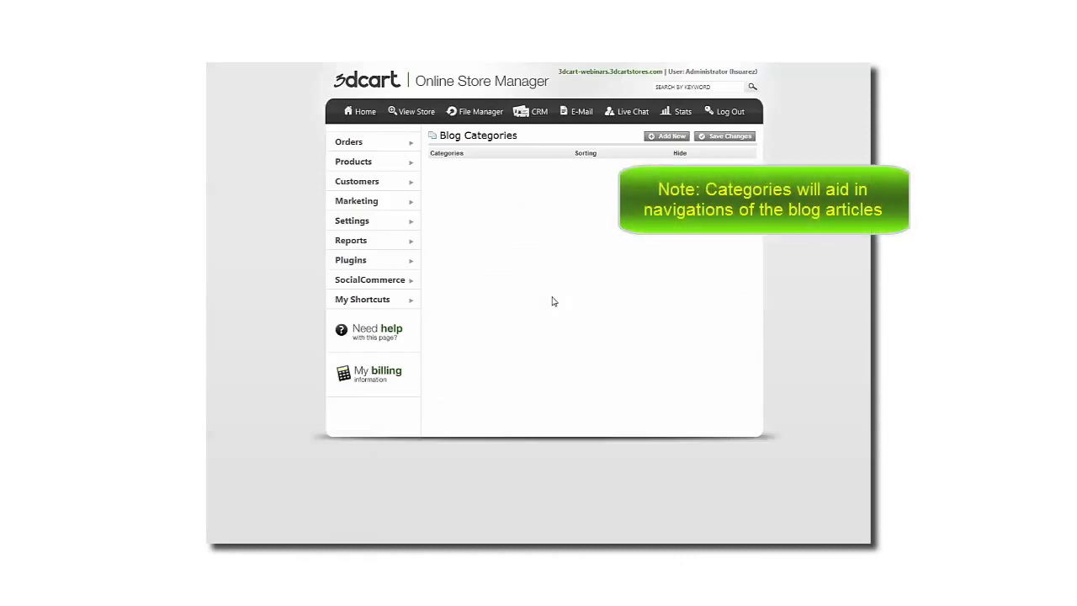
pyautogui.click(668, 135)
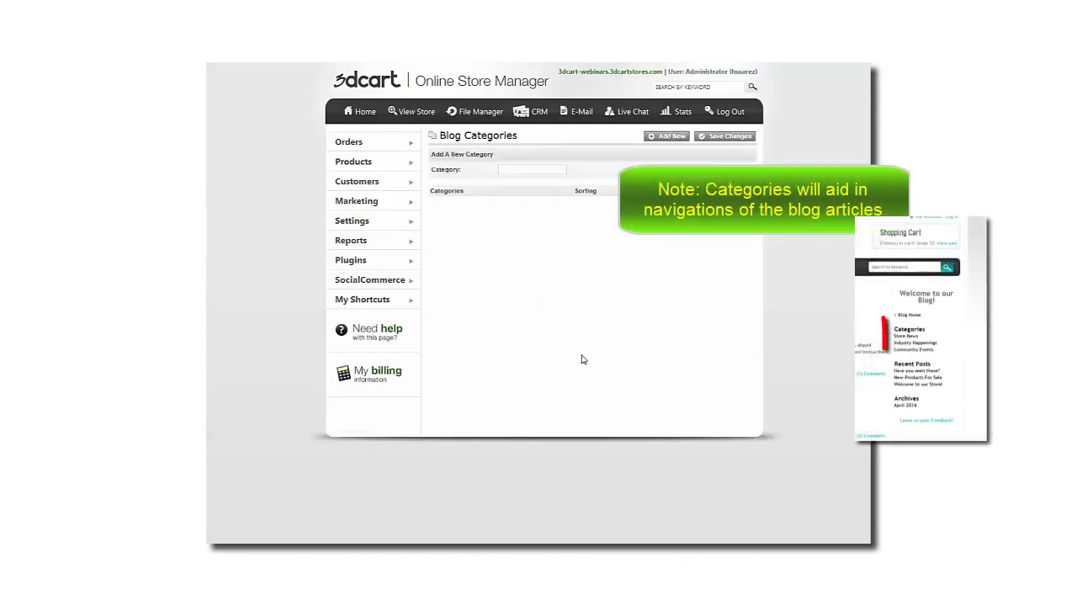
pyautogui.click(515, 170)
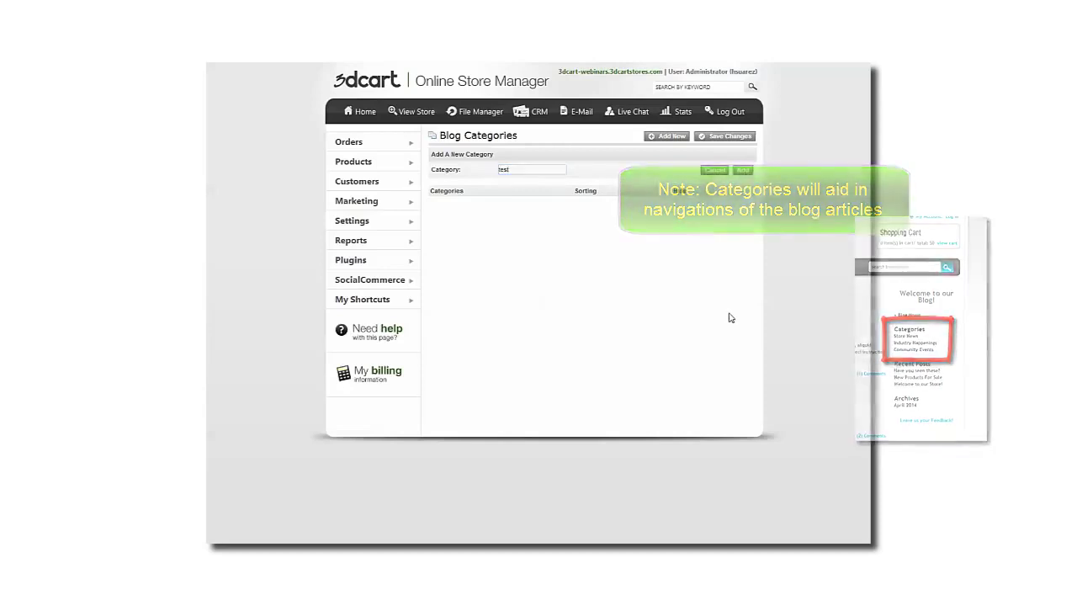
pyautogui.press('Return')
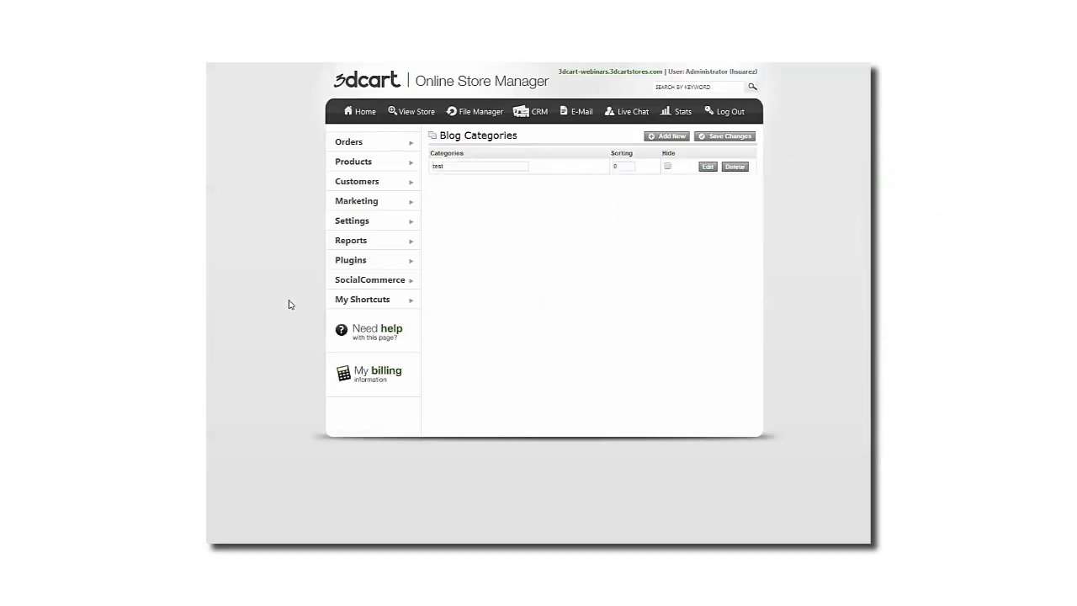
# Start a new blog article and name it "test article".
pyautogui.moveTo(340, 281)
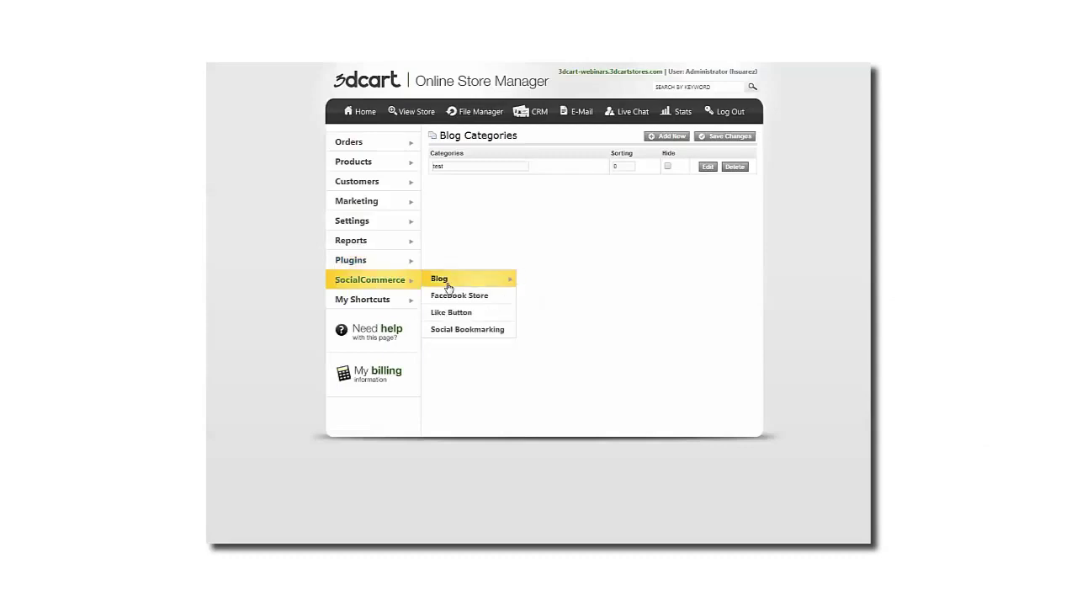
pyautogui.moveTo(480, 289)
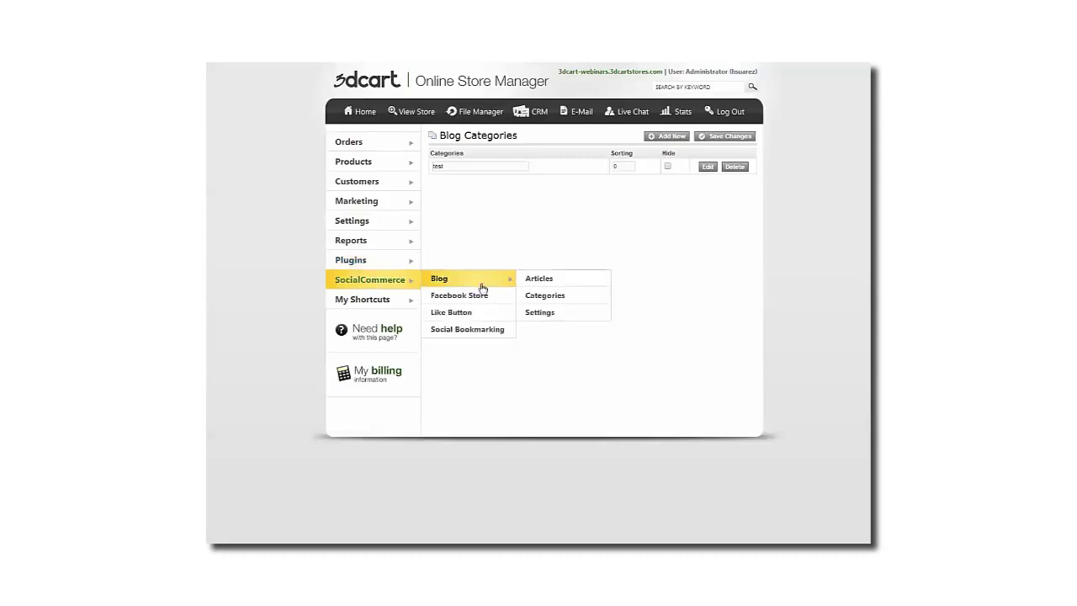
pyautogui.click(555, 286)
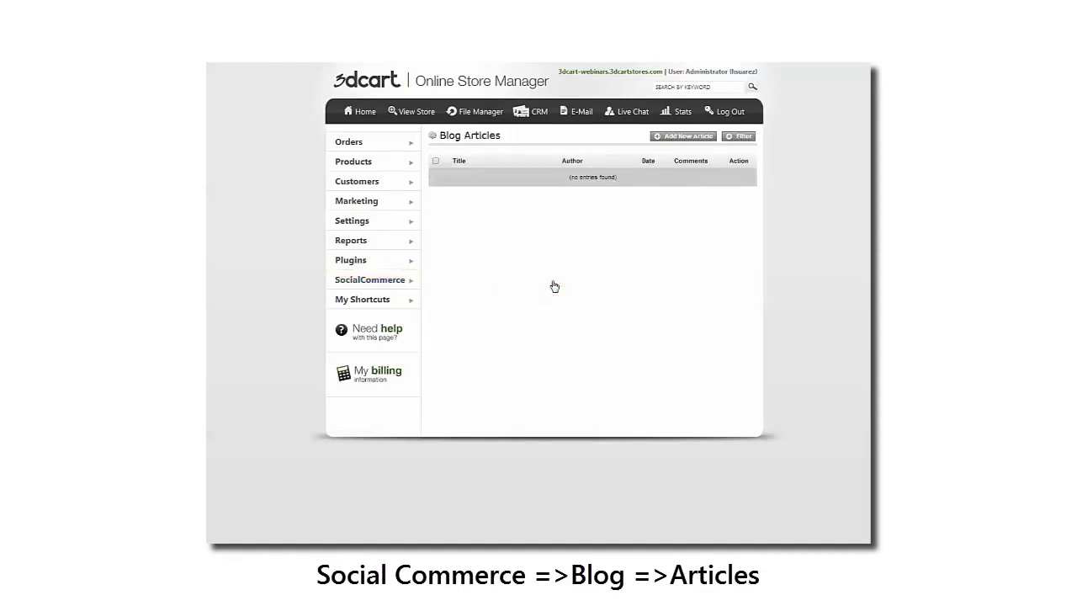
pyautogui.click(697, 138)
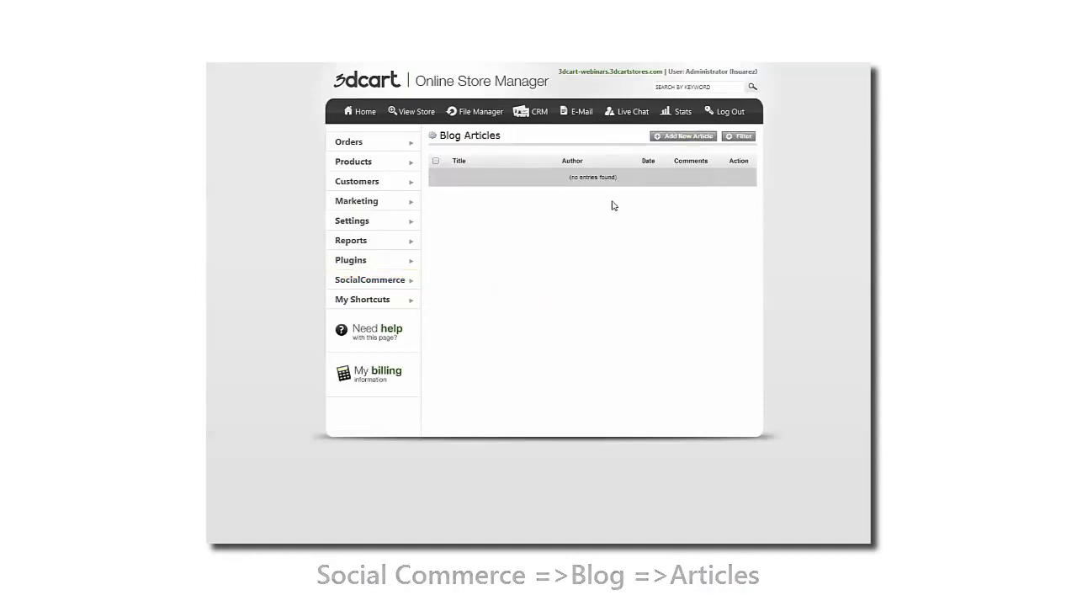
pyautogui.click(562, 156)
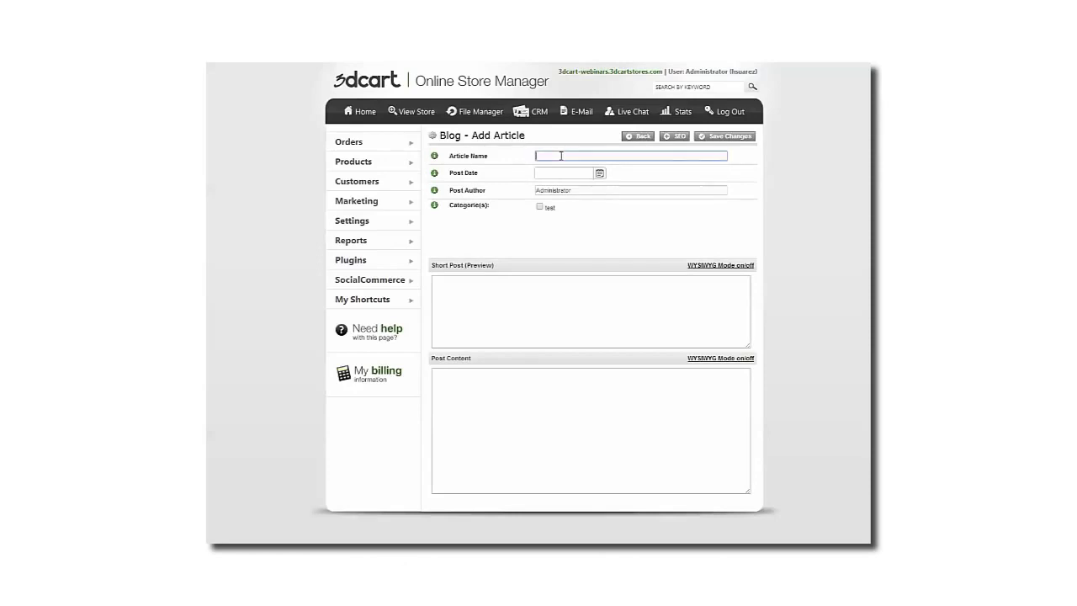
pyautogui.write('test article')
pyautogui.press('Tab')
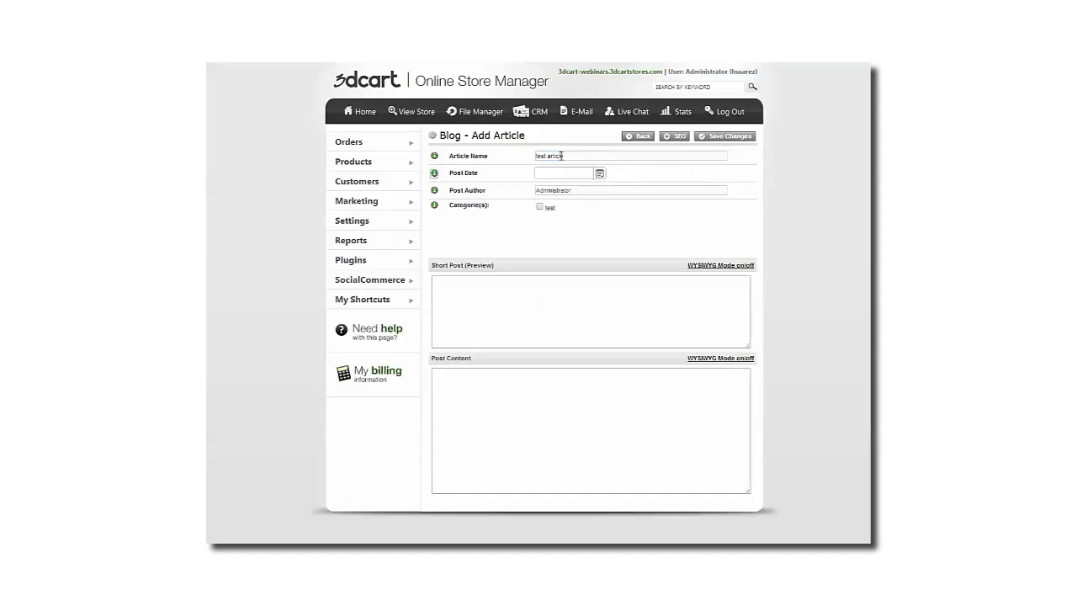
# Set the article's post date to 4/17/2014 and assign it to the "test" category.
pyautogui.click(599, 173)
pyautogui.click(611, 242)
pyautogui.click(599, 173)
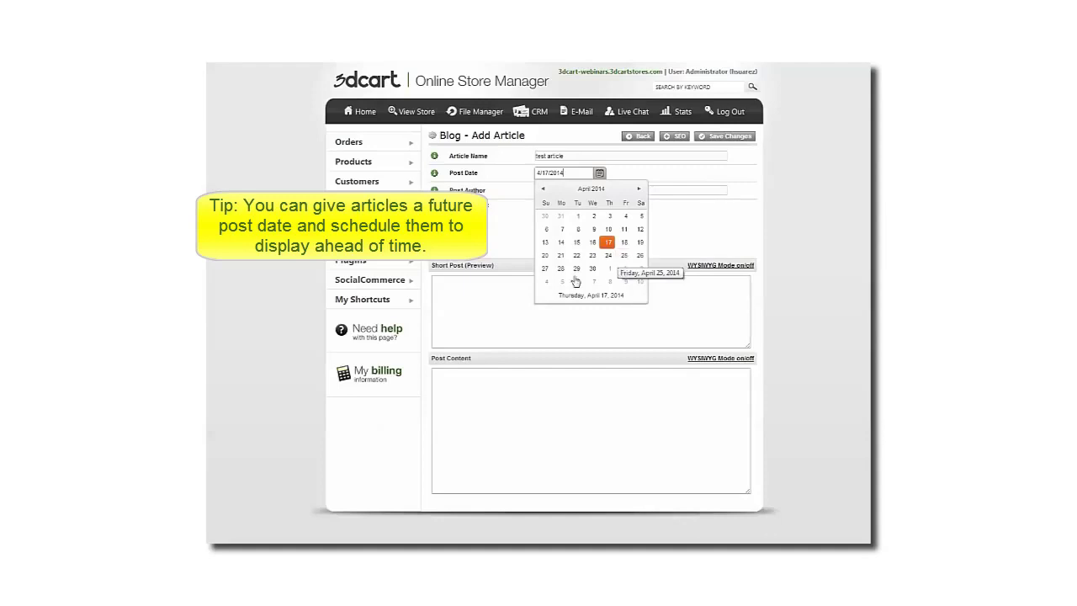
pyautogui.click(611, 242)
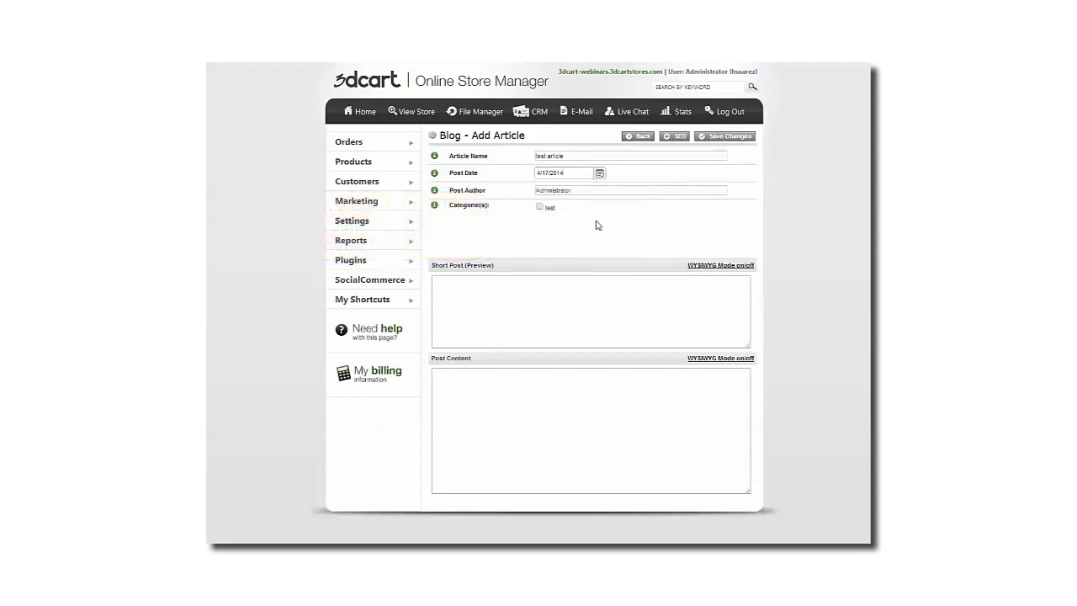
pyautogui.click(540, 209)
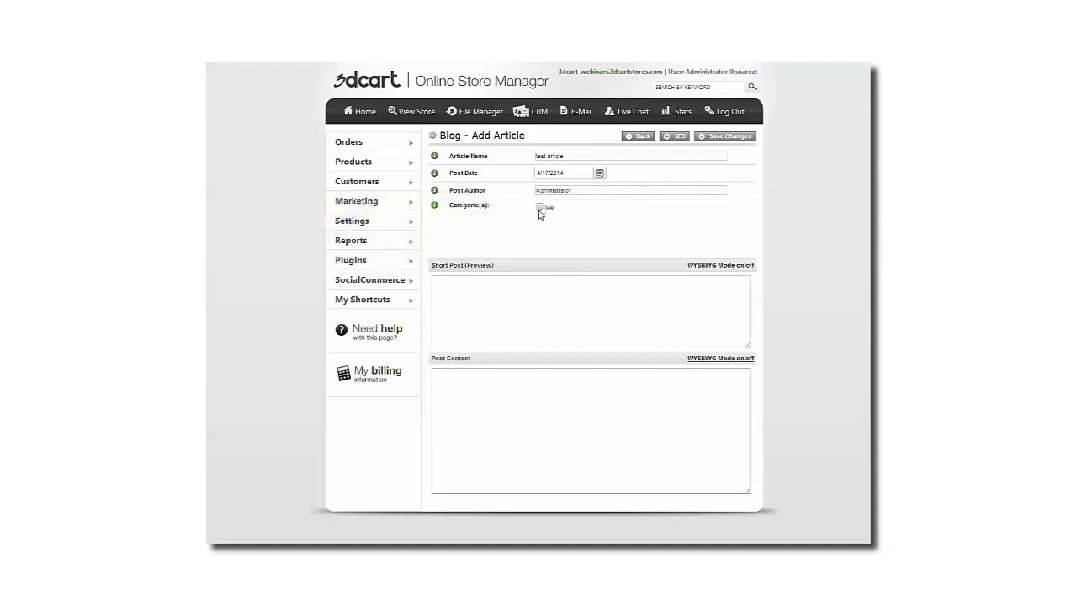
# Enter "Short Post" as the preview text and "Post content" as the article body, and save the article.
pyautogui.click(568, 319)
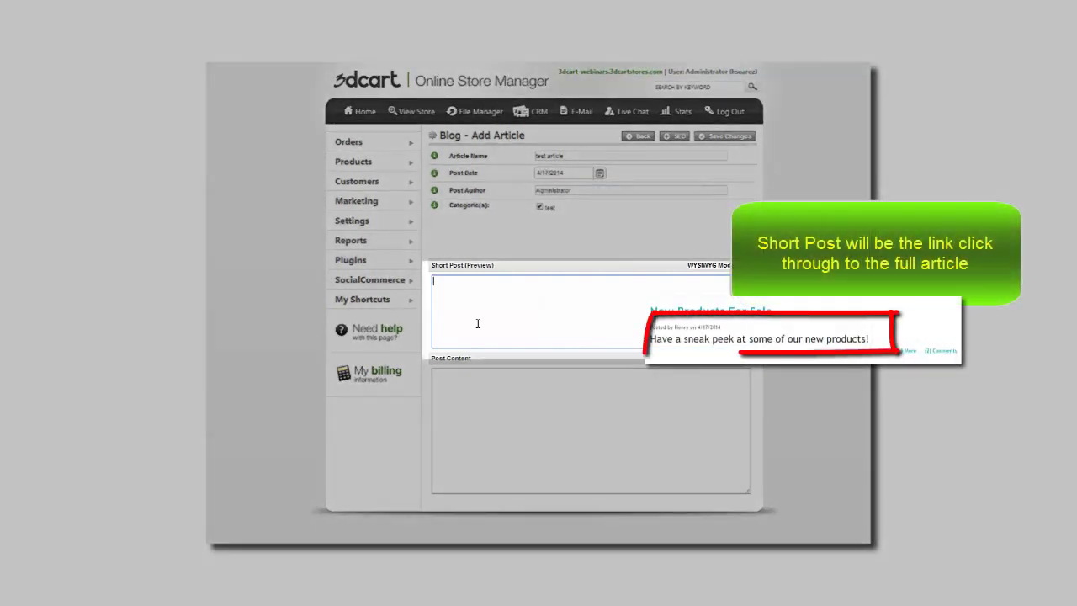
pyautogui.write('Short Post')
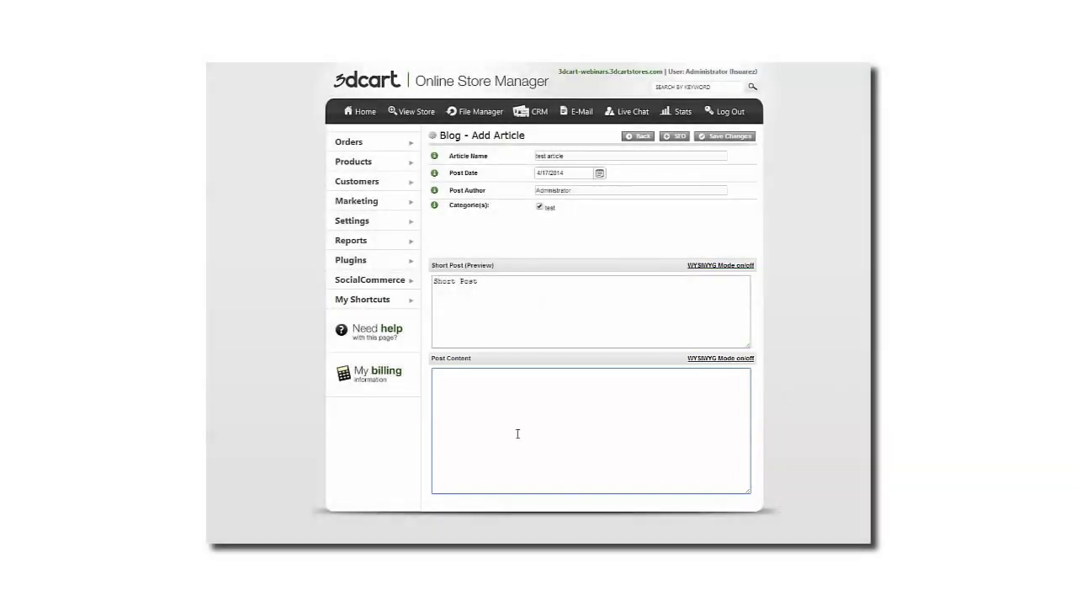
pyautogui.write('Post content')
pyautogui.click(726, 137)
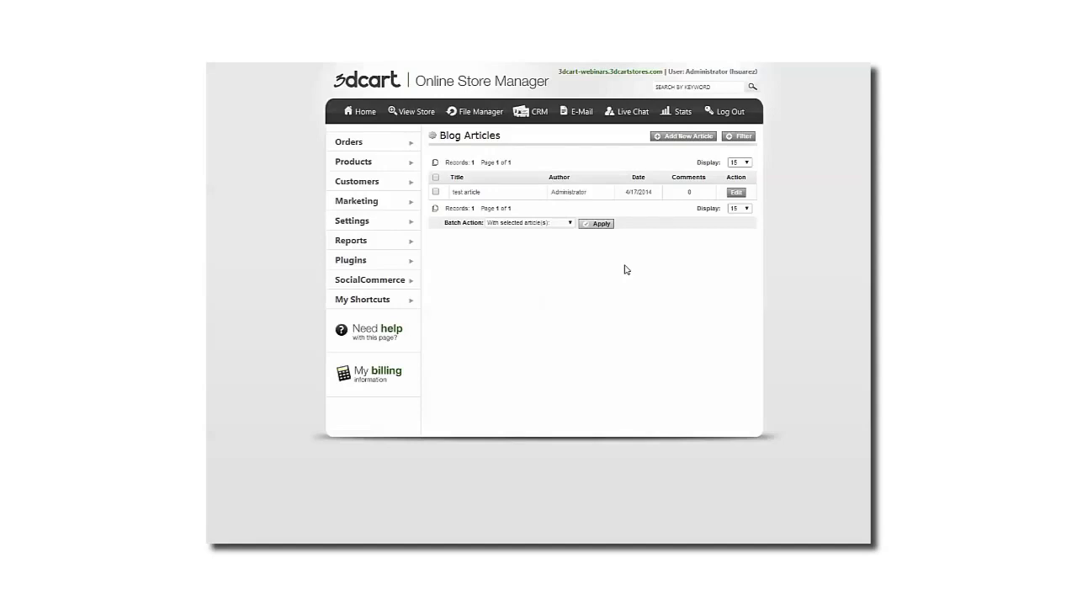
# Open the test article for editing, turn off its draft mode and save it.
pyautogui.click(736, 192)
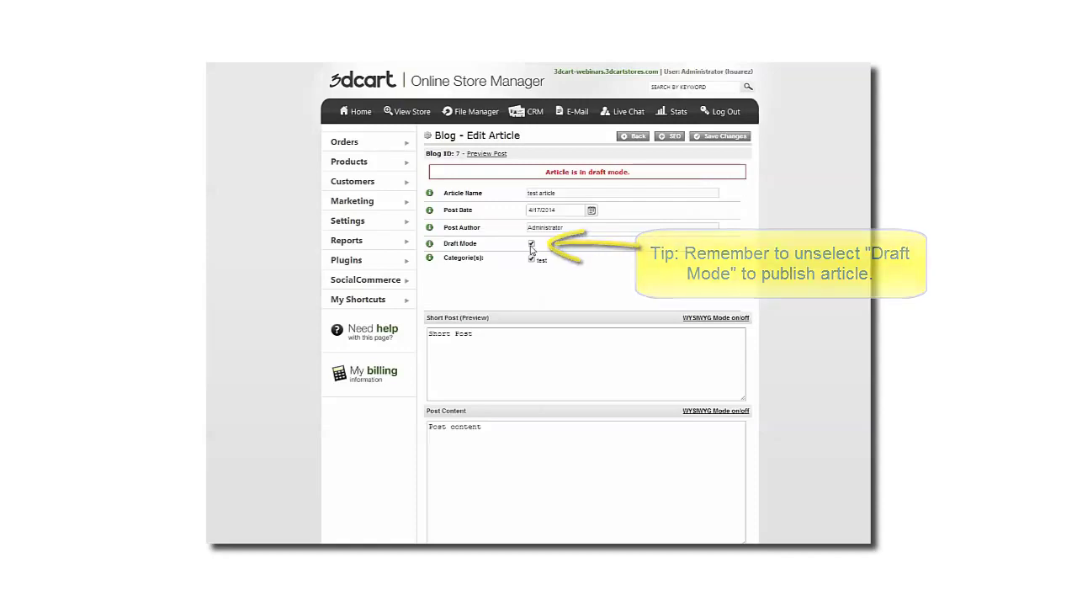
pyautogui.click(531, 244)
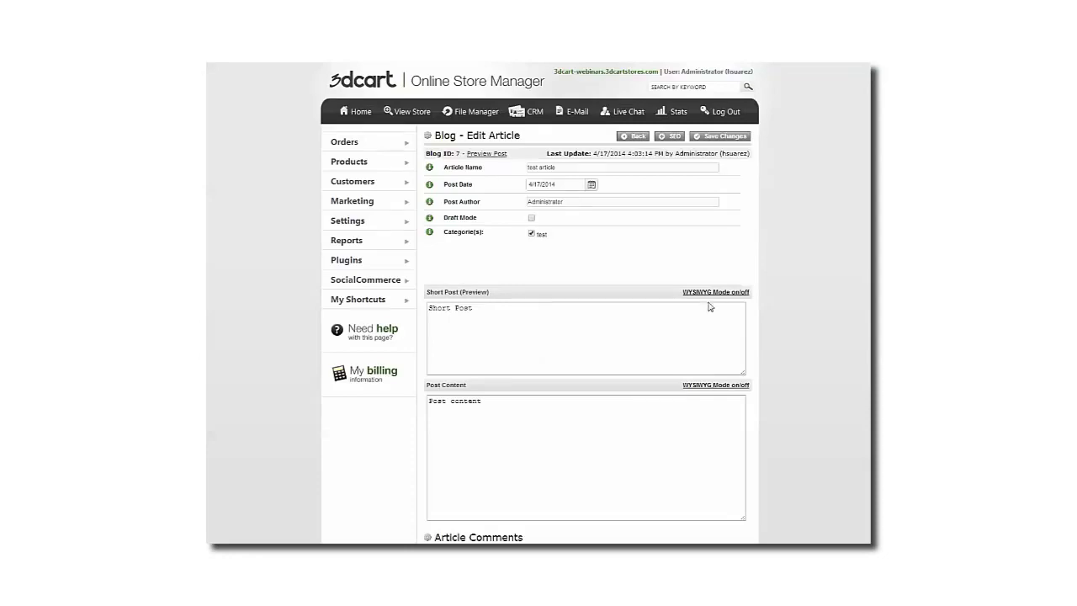
pyautogui.scroll(-2, 684, 360)
pyautogui.scroll(2, 685, 361)
# Preview the test article in the storefront, check its listing on the blog home page and reopen the full article.
pyautogui.click(481, 157)
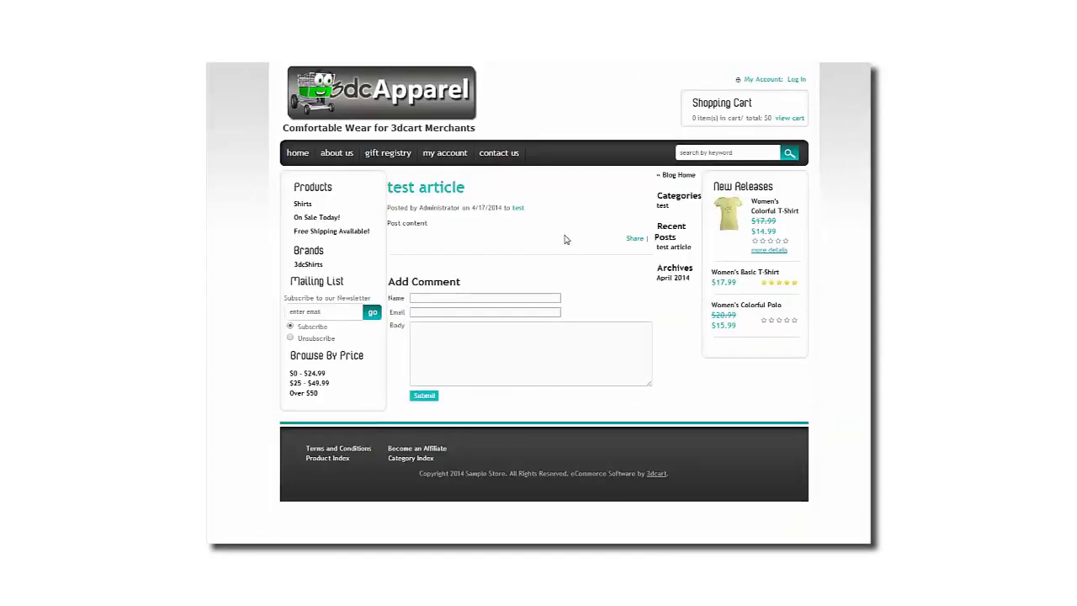
pyautogui.click(677, 176)
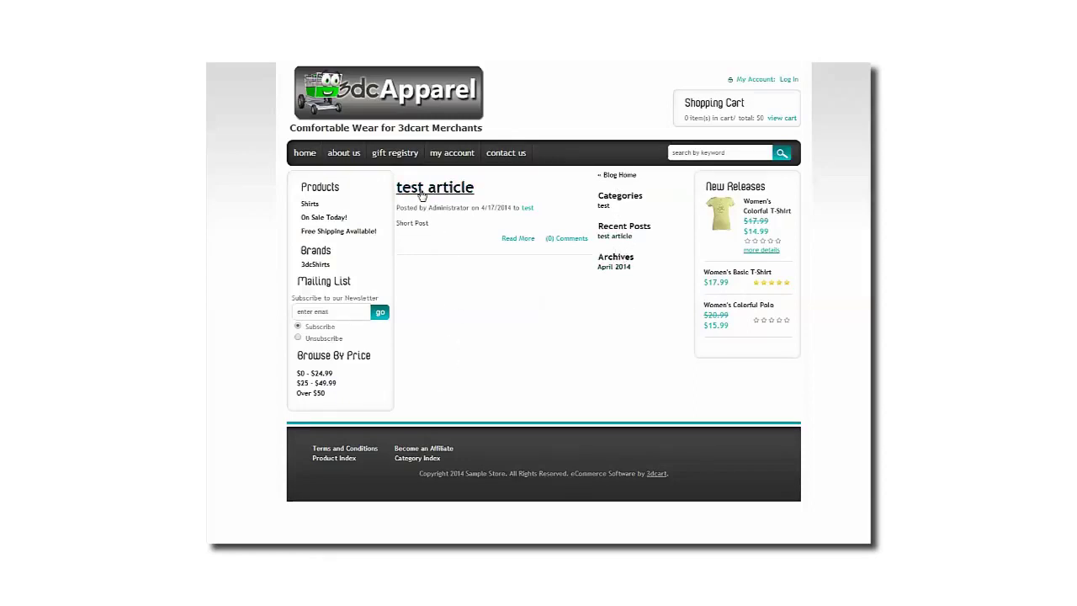
pyautogui.click(420, 194)
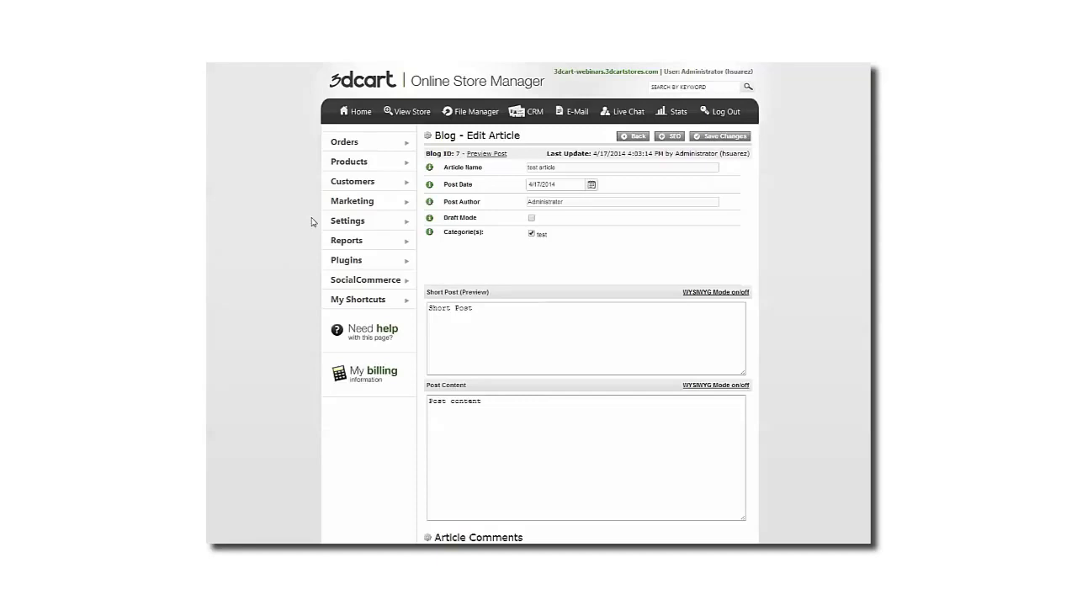
# Add a menu link named "Read our Blog" with sorting 6 to the store's site content.
pyautogui.moveTo(337, 221)
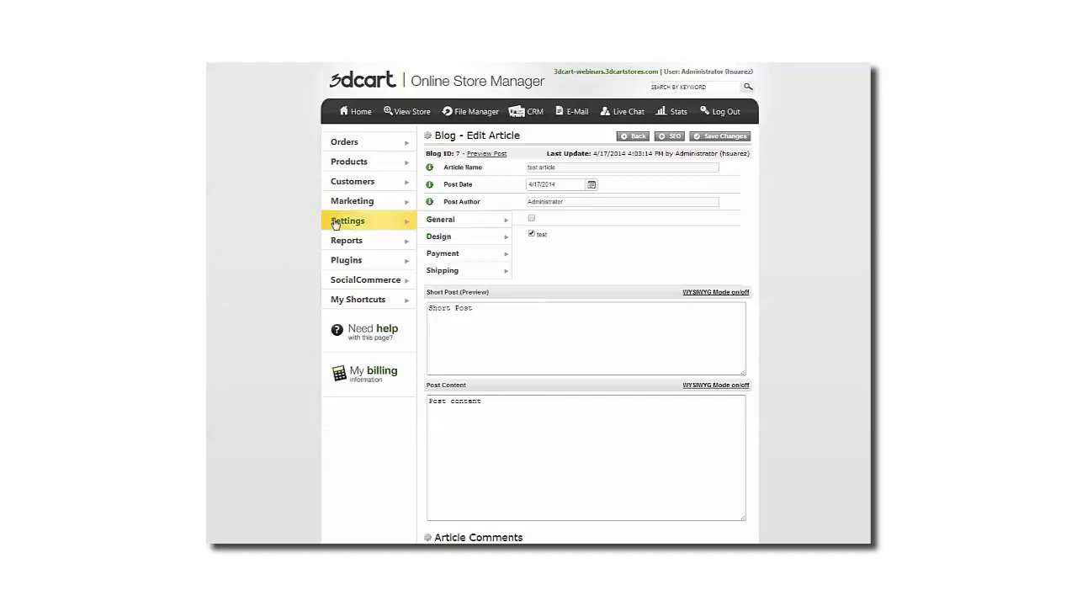
pyautogui.moveTo(497, 244)
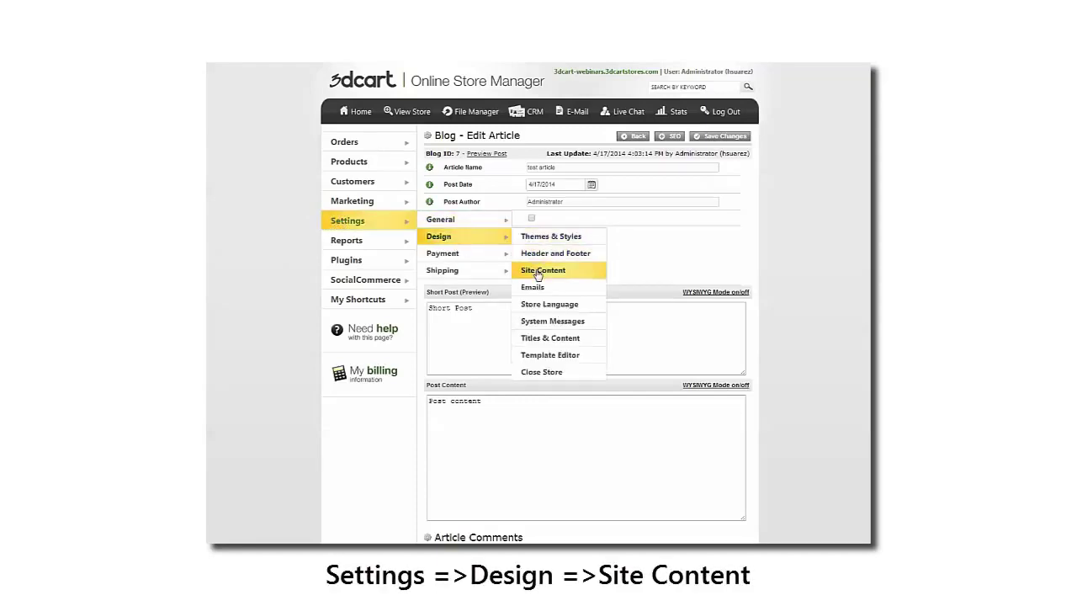
pyautogui.click(536, 273)
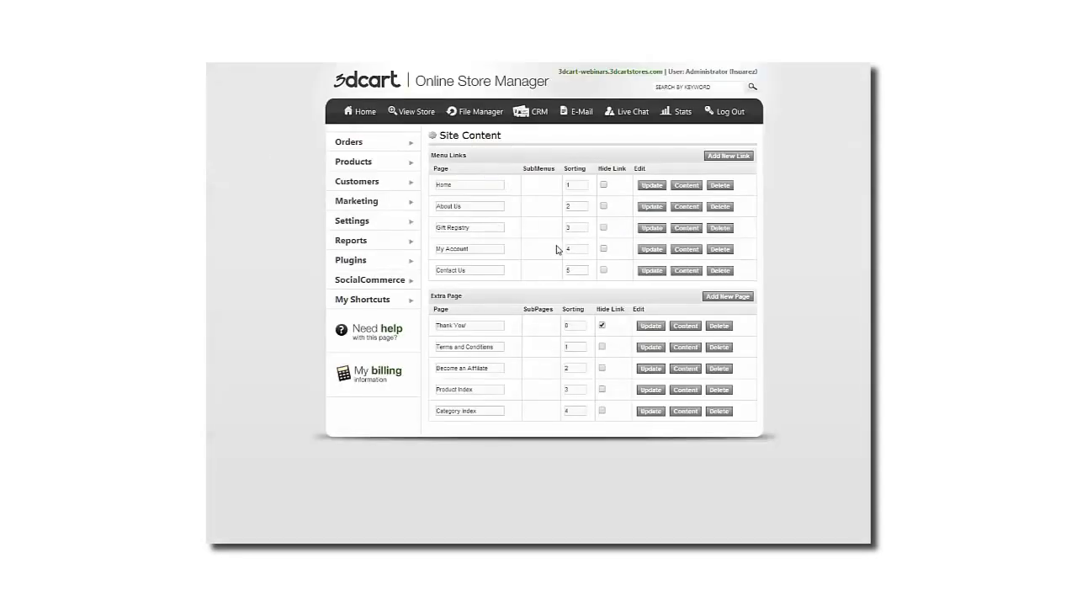
pyautogui.click(723, 157)
pyautogui.click(520, 170)
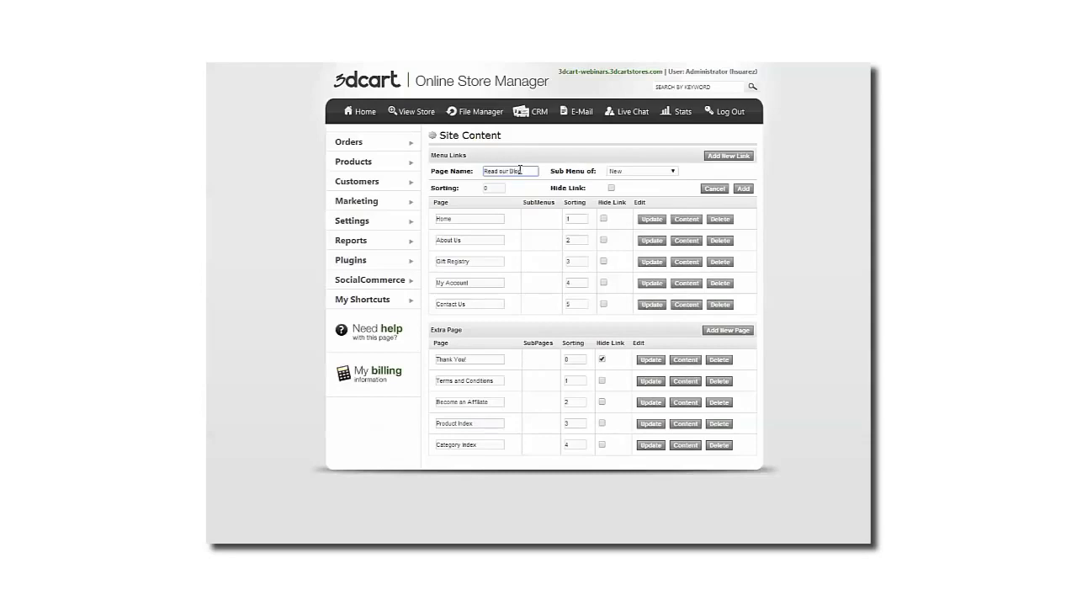
pyautogui.click(495, 189)
pyautogui.click(742, 190)
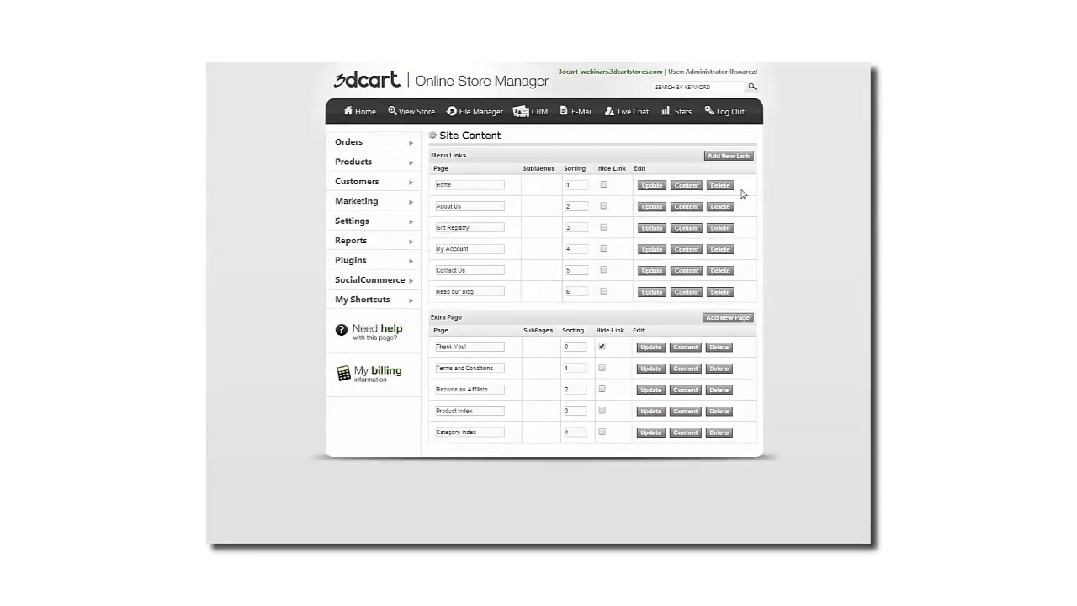
# Point the "Read our Blog" menu link to blog.asp and save the page's changes.
pyautogui.click(679, 292)
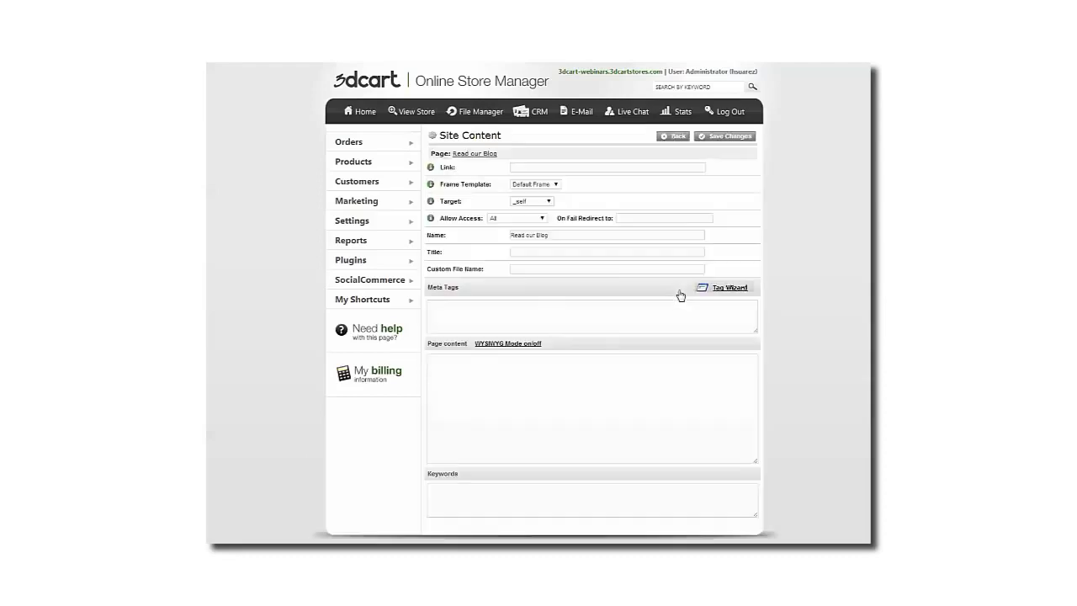
pyautogui.click(550, 168)
pyautogui.write('blog.asp')
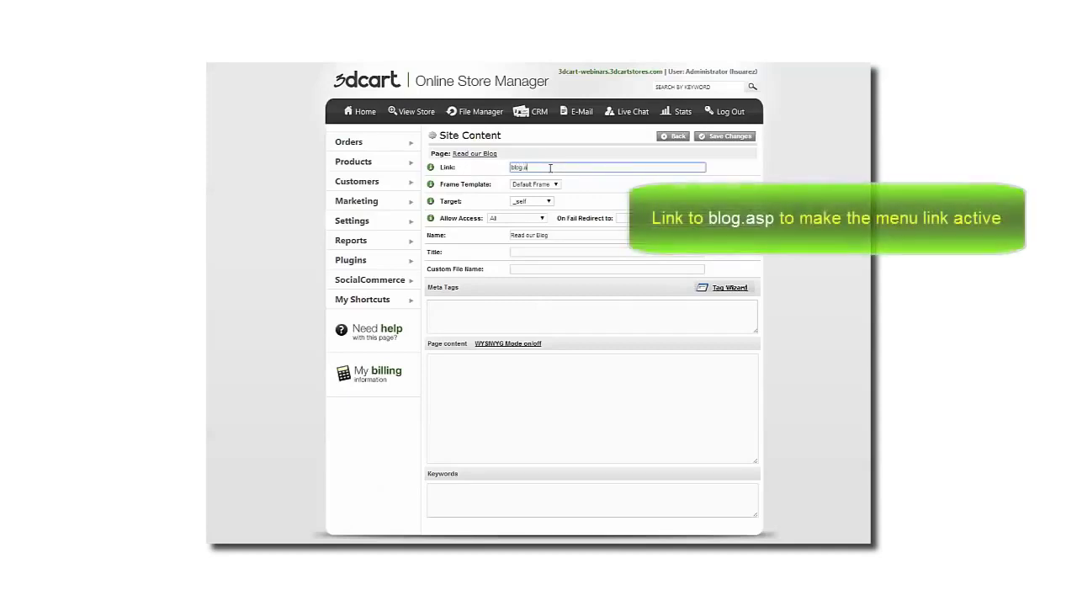
pyautogui.click(734, 139)
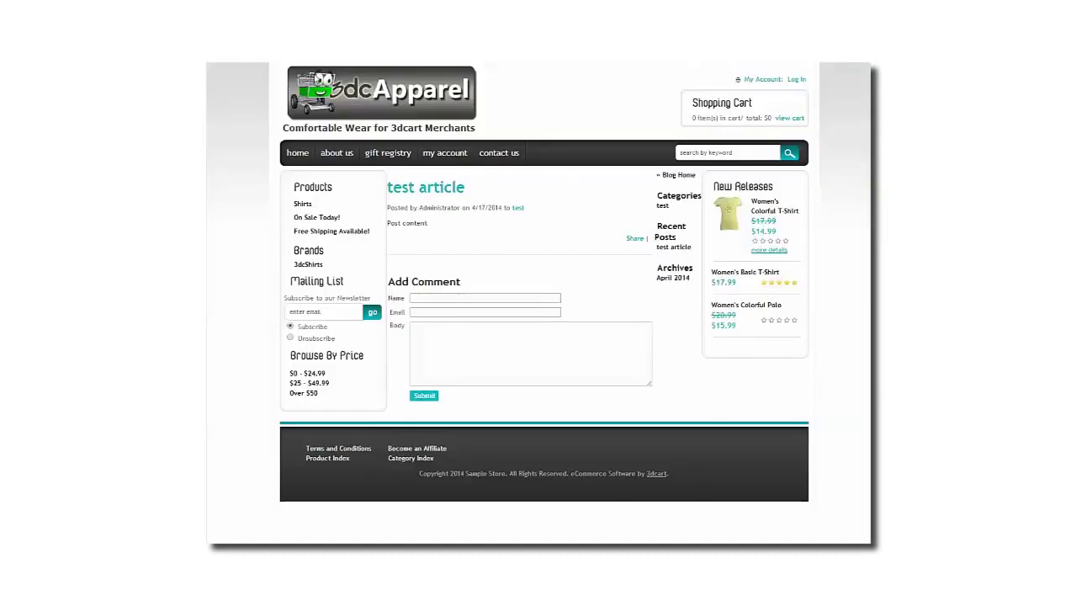
# Go to the storefront's home page and follow the "read our blog" menu link to test it.
pyautogui.click(296, 153)
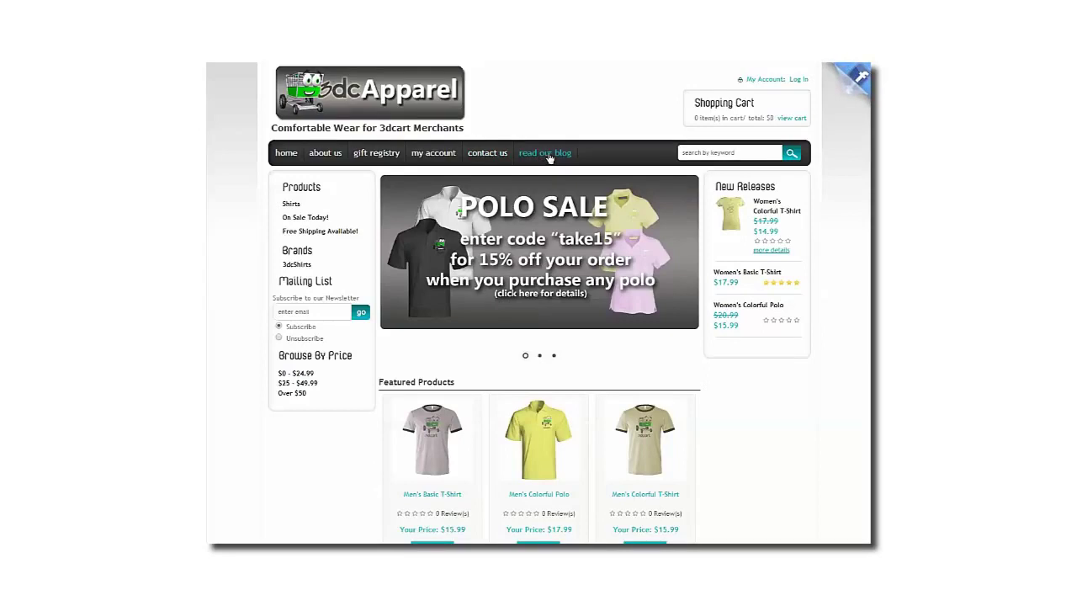
pyautogui.click(547, 154)
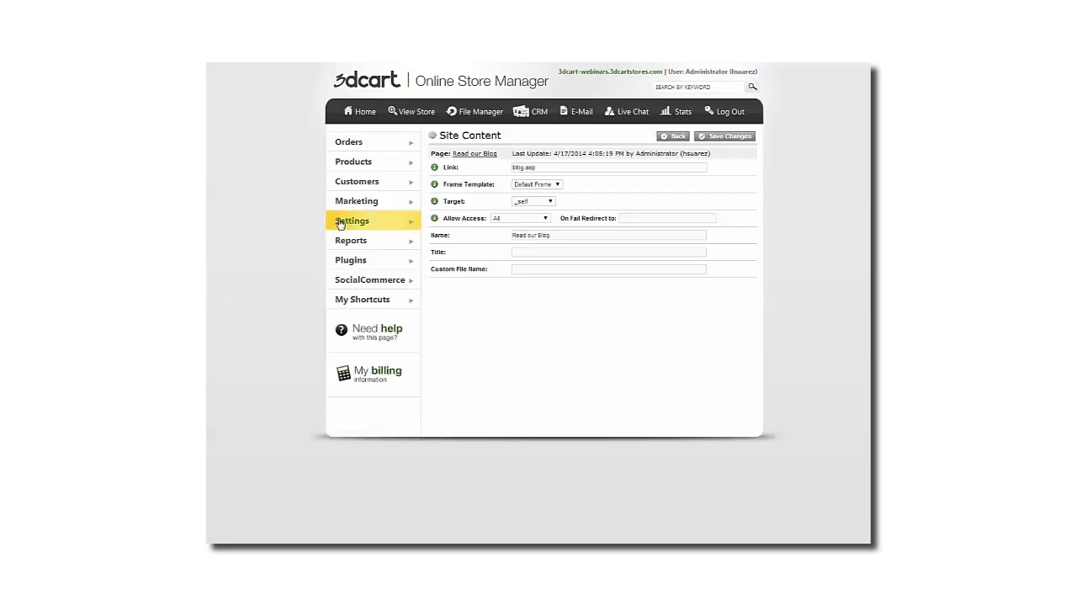
# In the store manager's design settings for Titles & Content, open the Blog entry under Main Pages for editing.
pyautogui.moveTo(340, 223)
pyautogui.moveTo(467, 238)
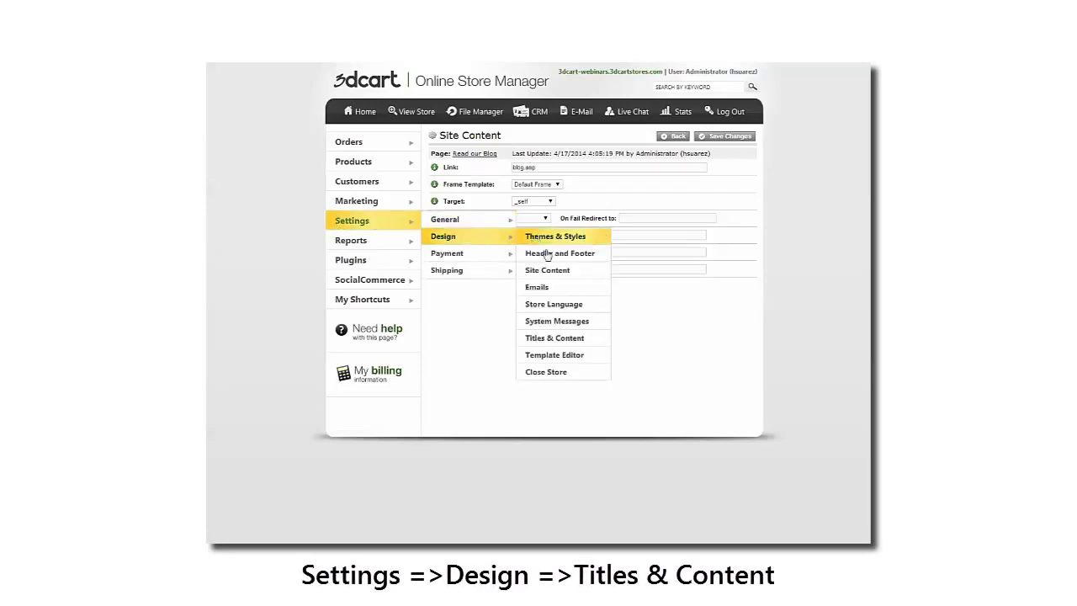
pyautogui.click(554, 338)
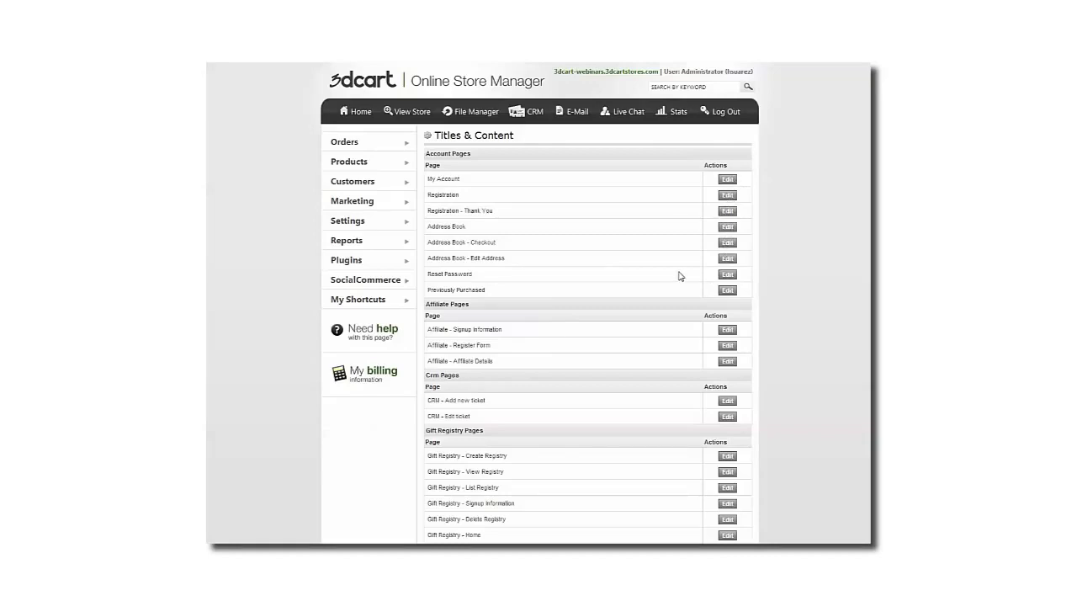
pyautogui.scroll(-3, 565, 389)
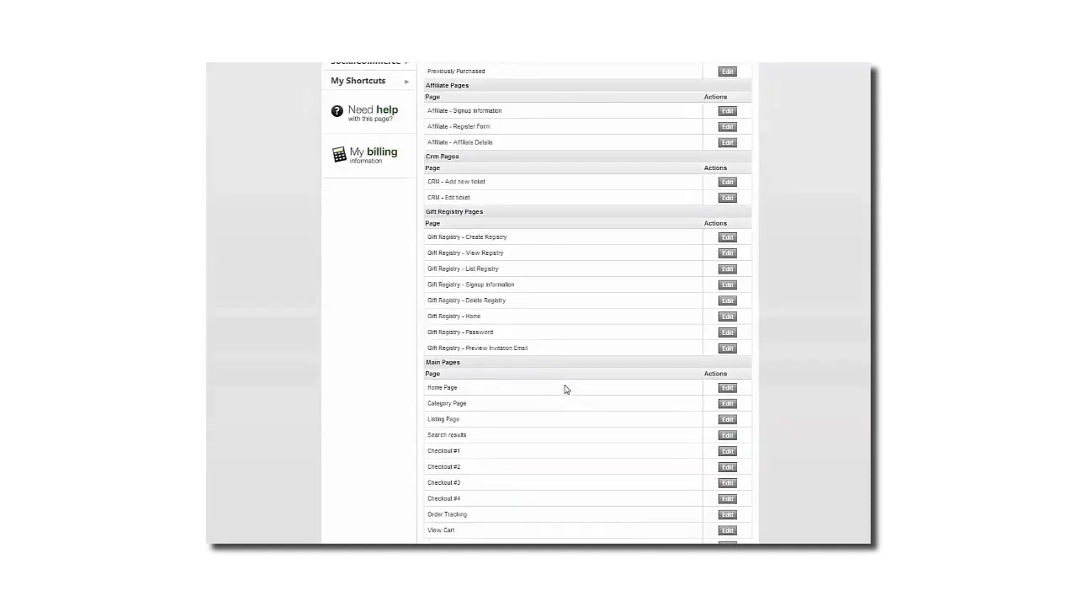
pyautogui.scroll(-2, 468, 326)
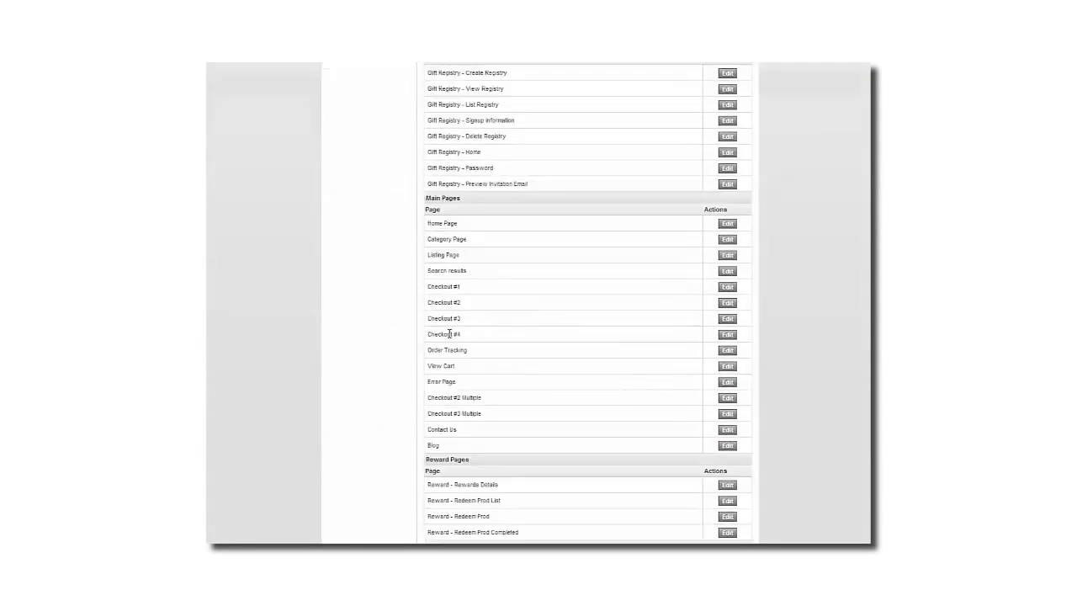
pyautogui.click(728, 448)
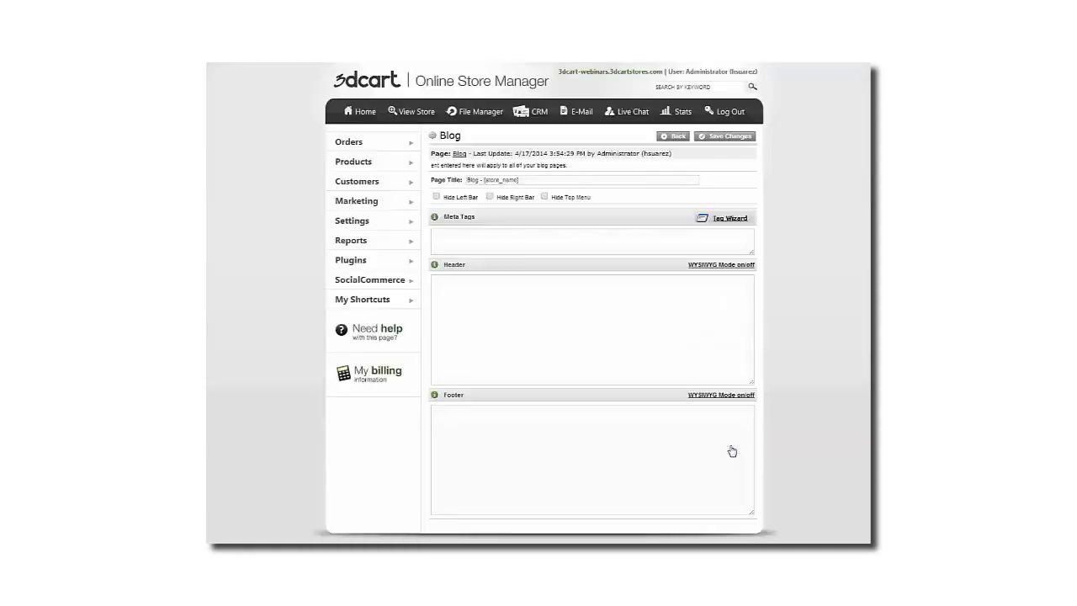
pyautogui.click(562, 290)
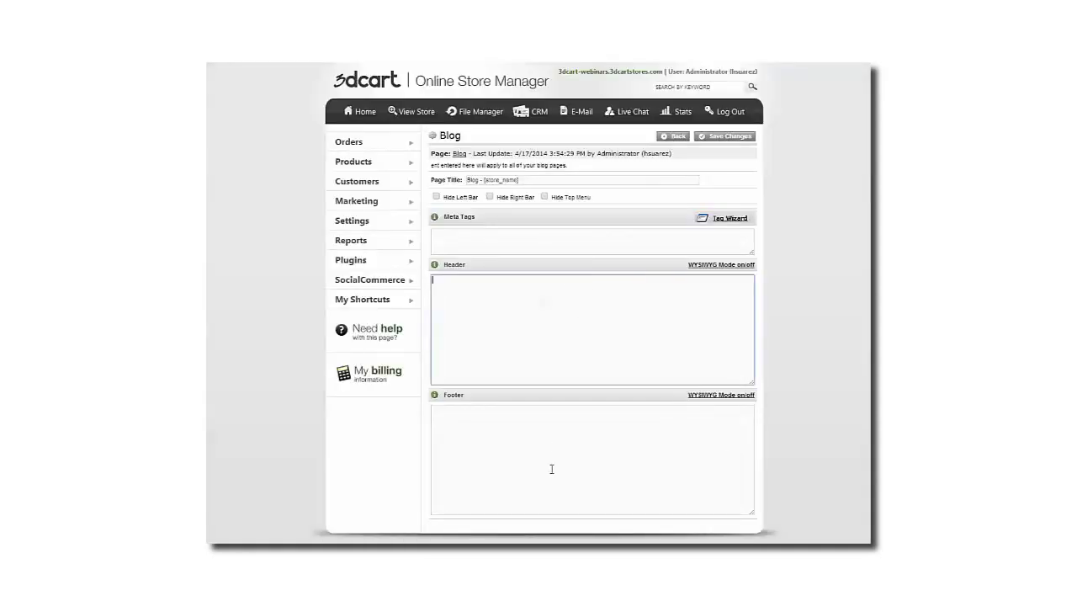
pyautogui.click(551, 462)
pyautogui.click(531, 378)
pyautogui.click(535, 435)
pyautogui.click(526, 290)
# Hide the left bar and right bar on the blog pages and save the changes.
pyautogui.click(437, 198)
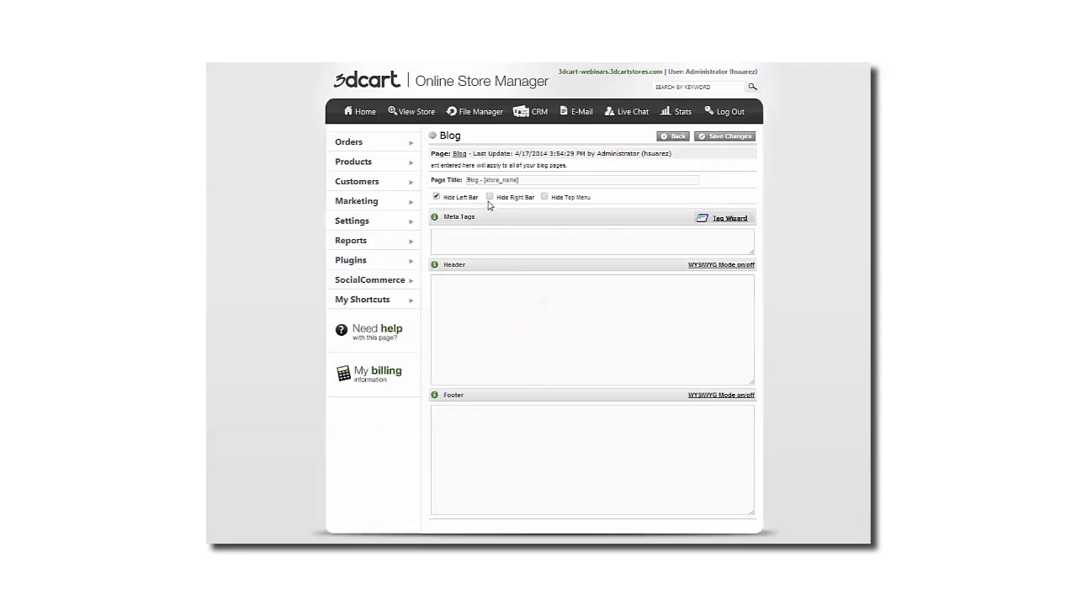
pyautogui.click(490, 197)
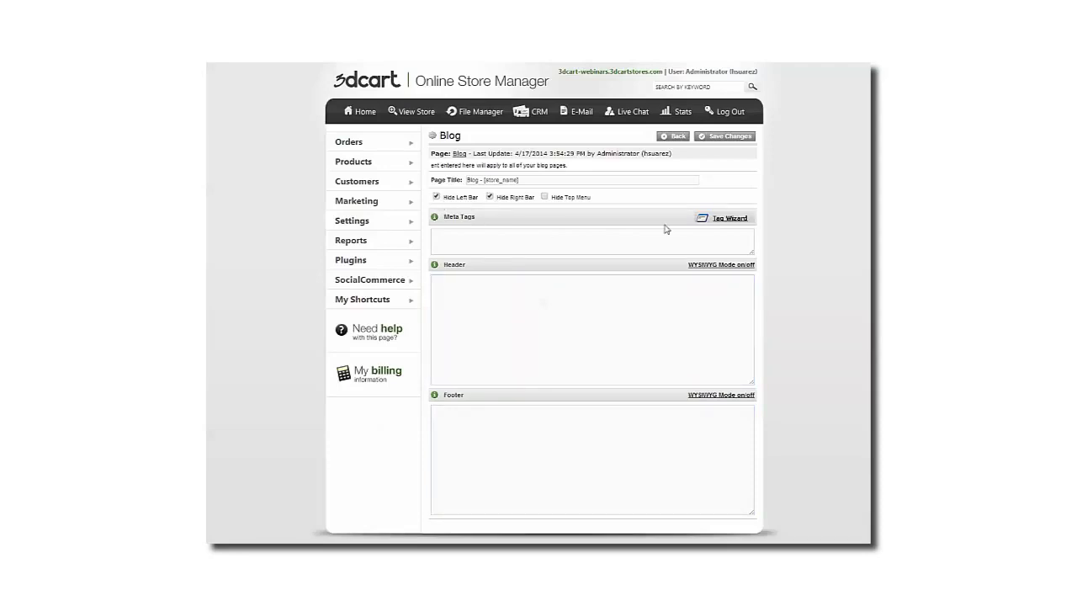
pyautogui.click(729, 141)
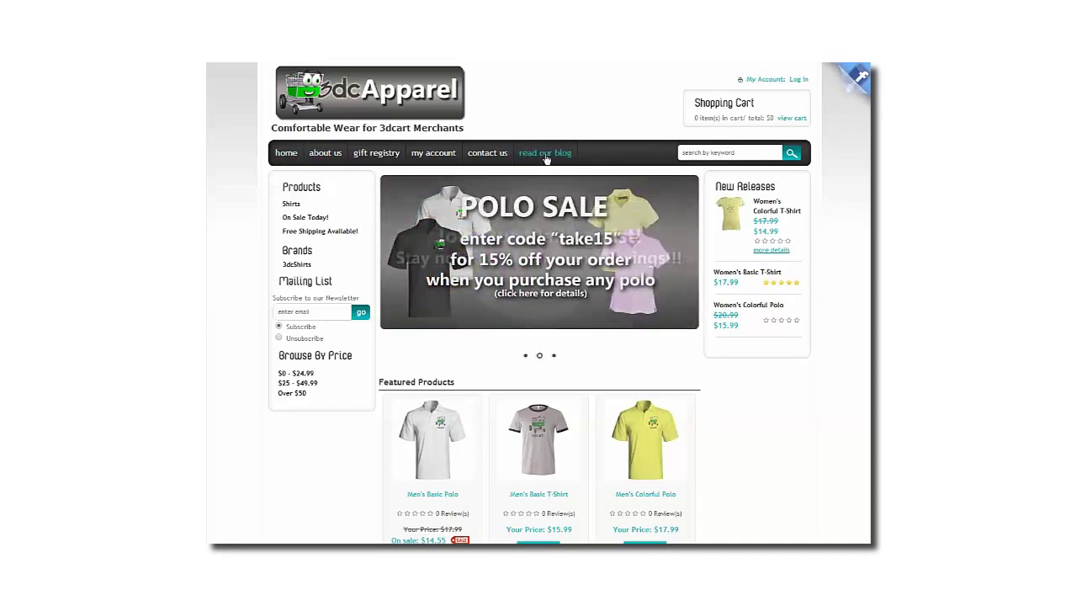
# Open the blog from the storefront menu and review its header, article list, navigation block and footer.
pyautogui.click(545, 157)
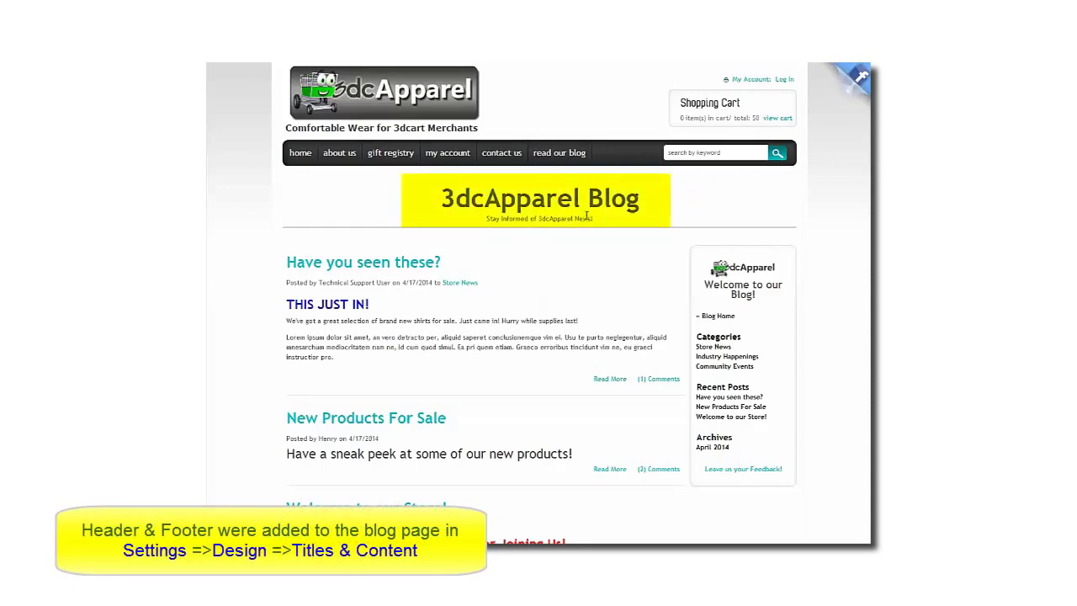
pyautogui.scroll(-2, 587, 217)
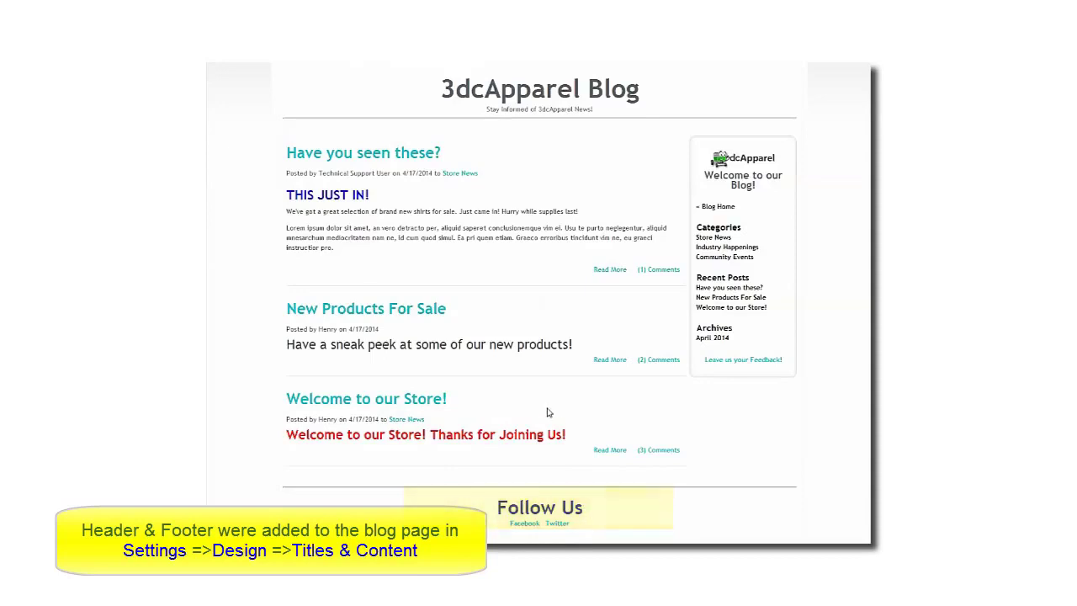
pyautogui.scroll(2, 547, 412)
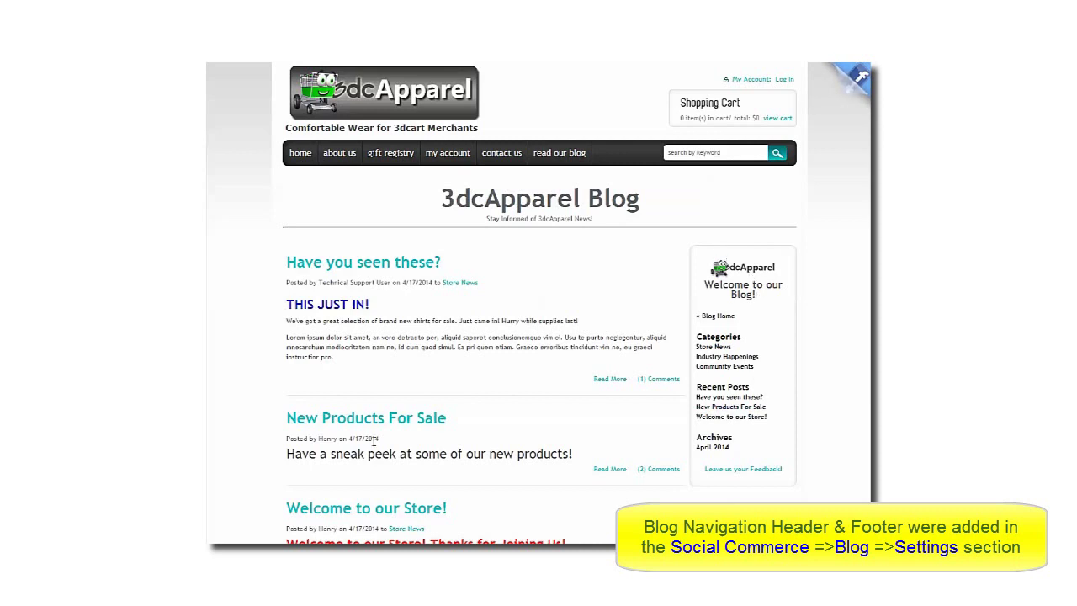
pyautogui.scroll(-3, 370, 441)
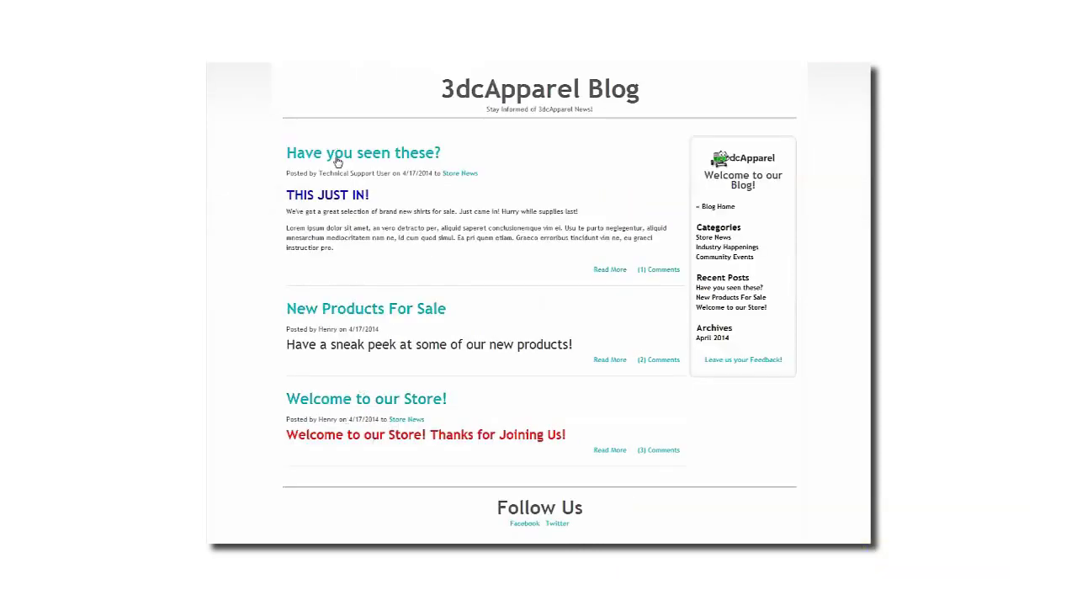
# Open the "New Products For Sale" article and examine its content, share links, comments and comment form.
pyautogui.click(319, 311)
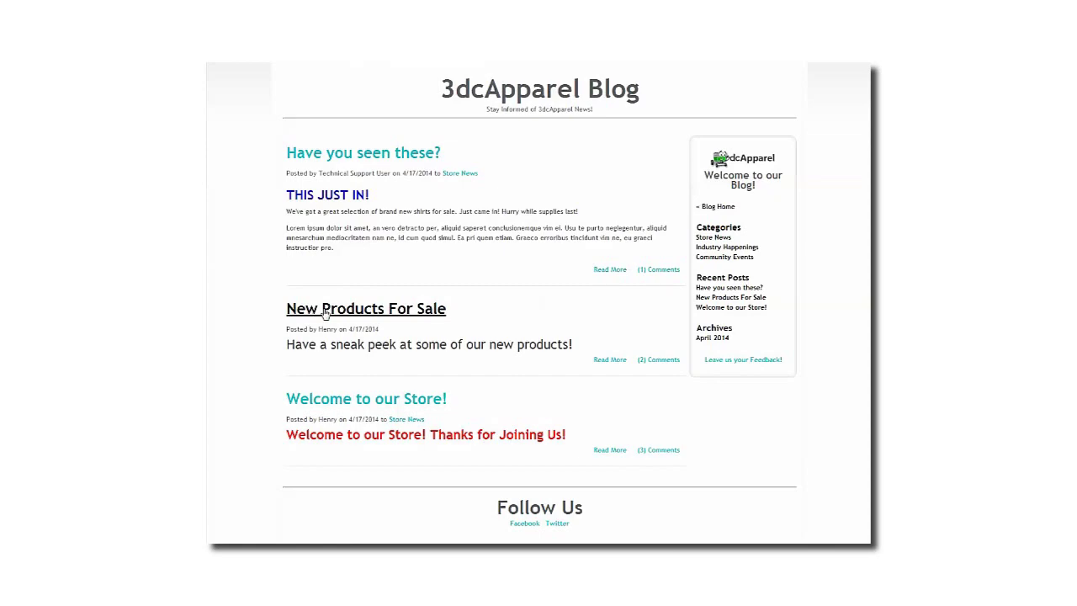
pyautogui.scroll(-2, 382, 307)
pyautogui.scroll(-3, 383, 304)
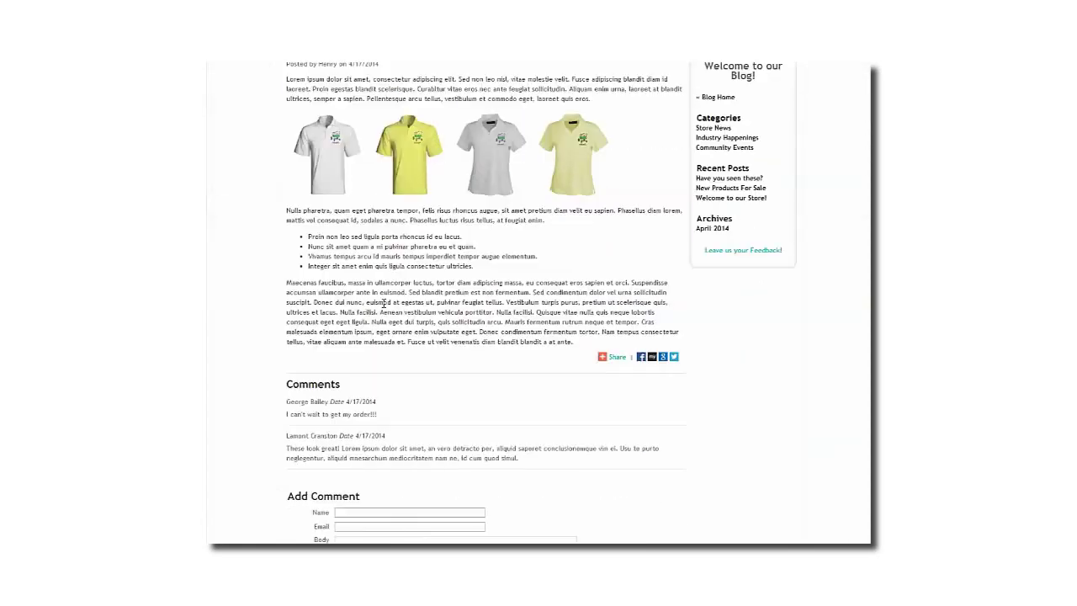
pyautogui.scroll(3, 384, 302)
pyautogui.scroll(-4, 361, 306)
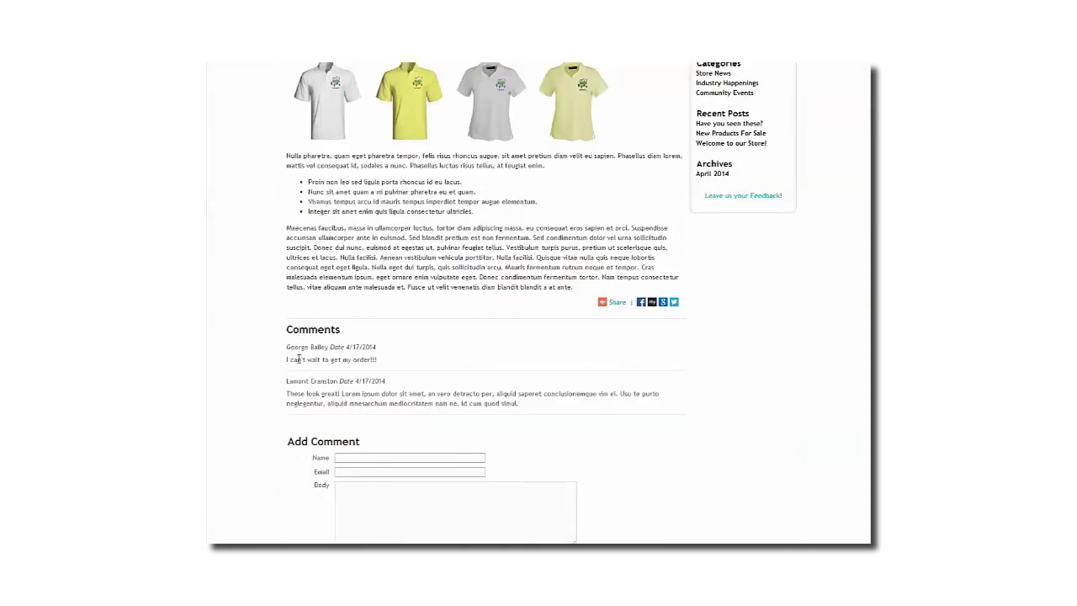
pyautogui.scroll(-3, 266, 357)
pyautogui.scroll(8, 268, 358)
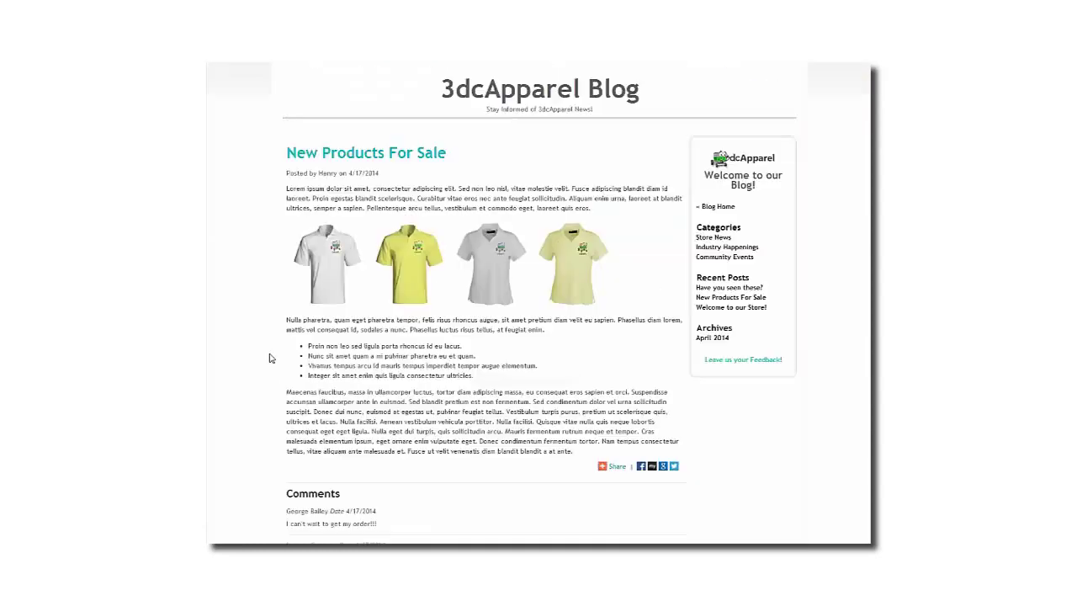
pyautogui.scroll(3, 271, 359)
pyautogui.scroll(-3, 275, 357)
pyautogui.scroll(2, 511, 392)
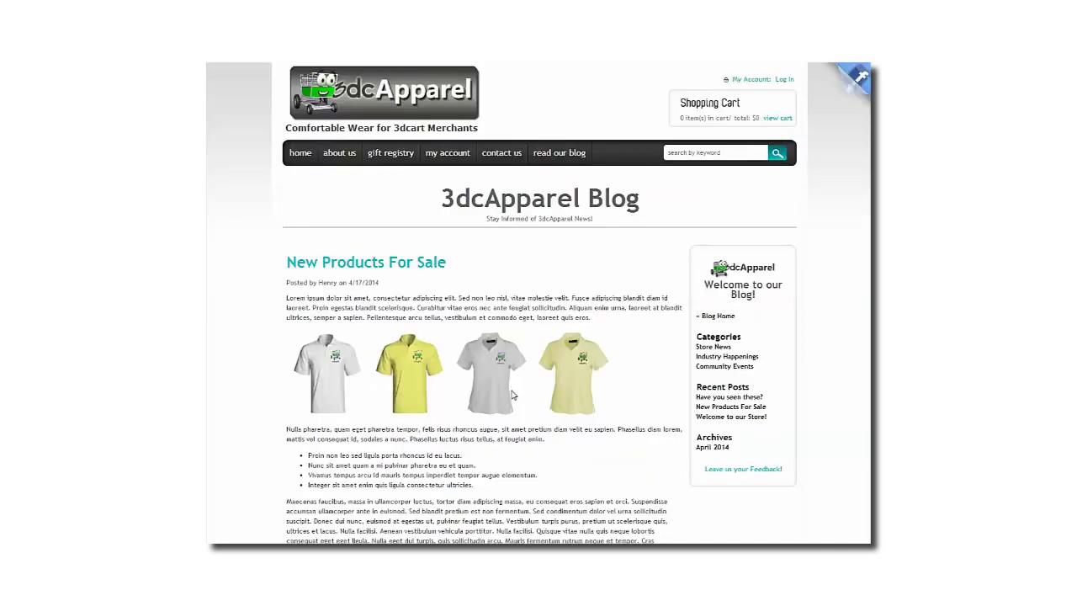
pyautogui.scroll(-1, 513, 391)
pyautogui.scroll(1, 515, 392)
pyautogui.scroll(-3, 515, 393)
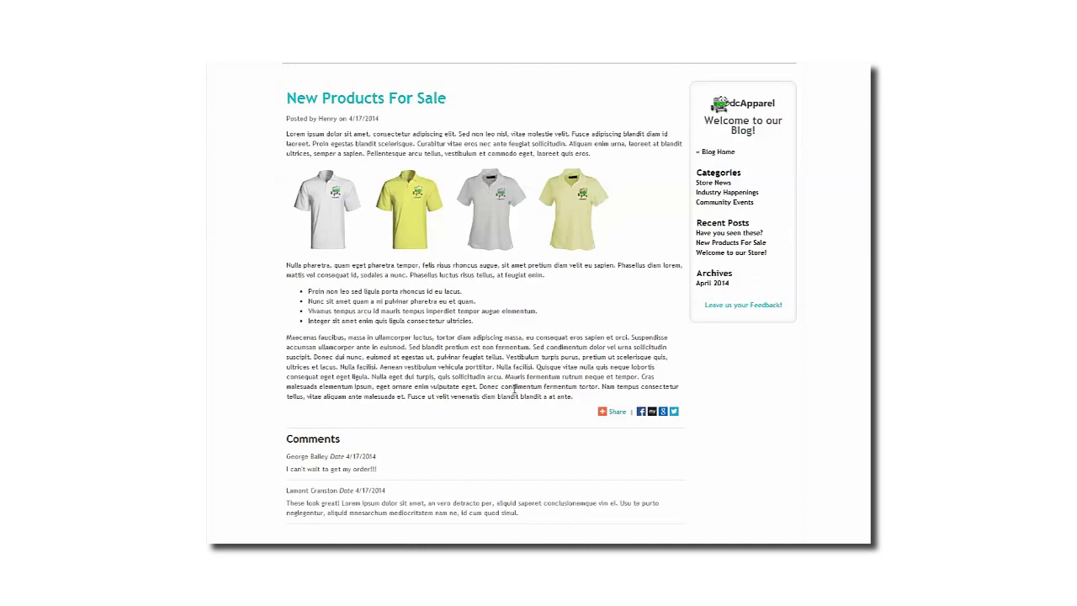
pyautogui.scroll(3, 515, 392)
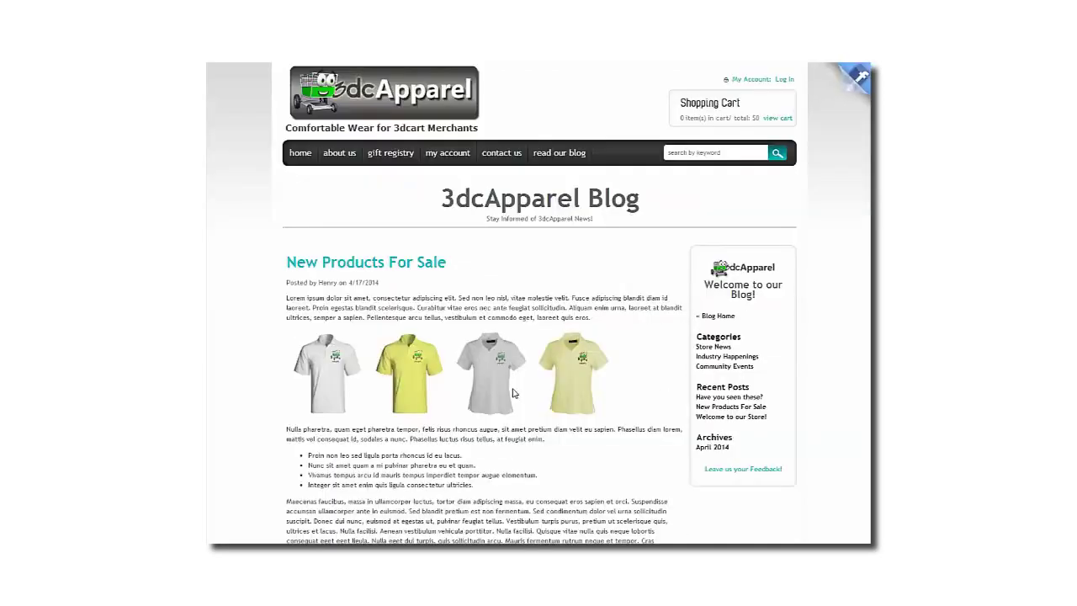